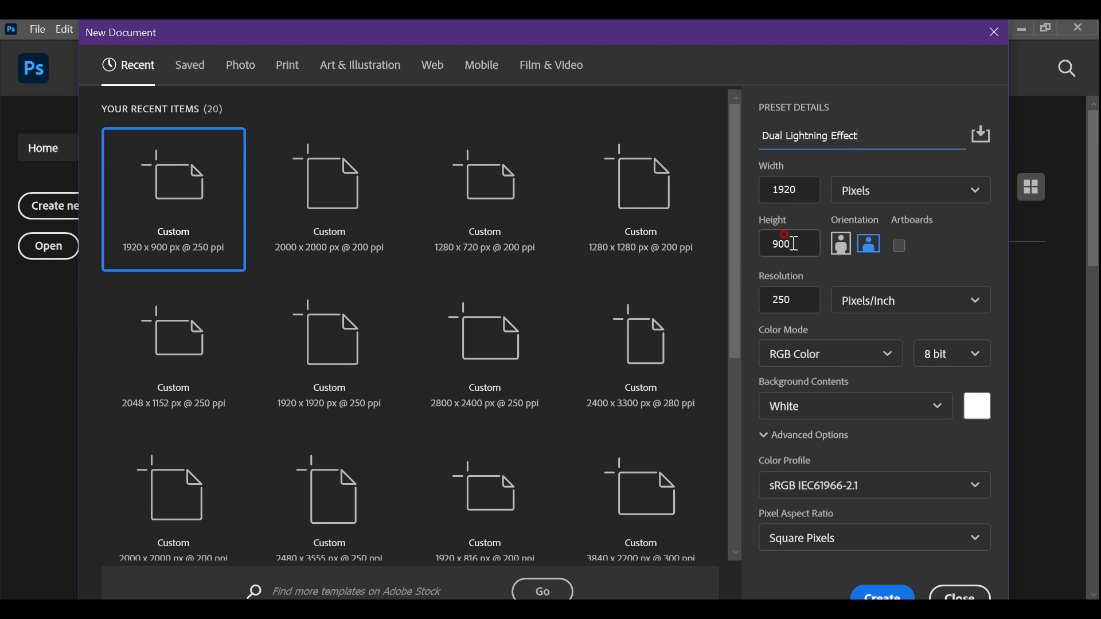
Create the Dual Lightning Effect document at 2500 × 3500 px and 250 pixels/inch.
{"action": "double_click", "coordinate": [802, 189]}
{"action": "type", "text": "2"}
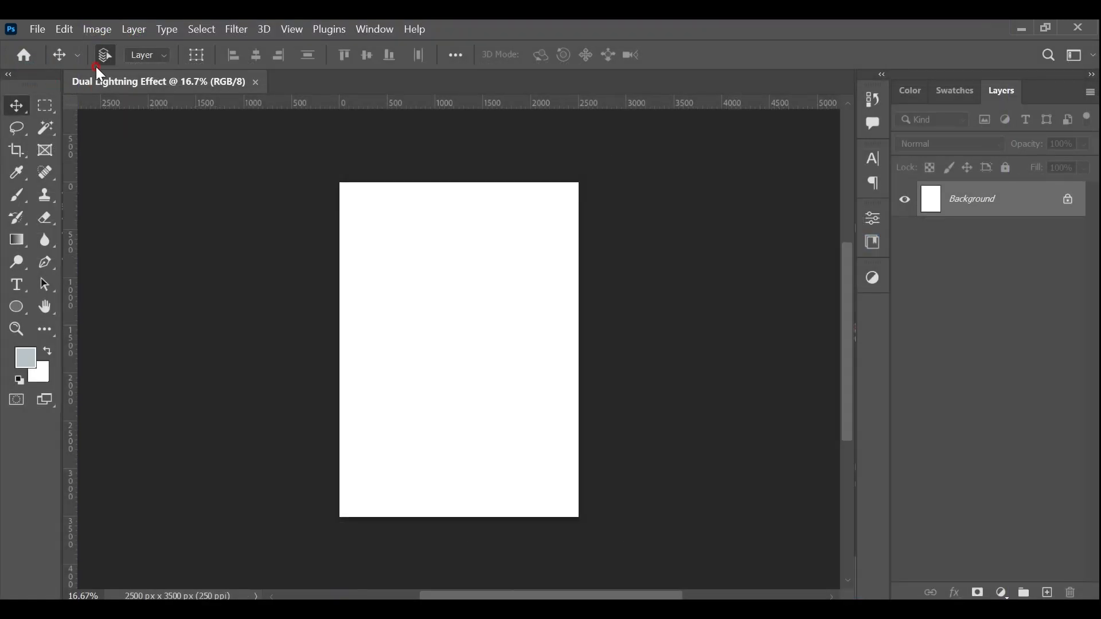
{"action": "key", "text": "ctrl+0"}
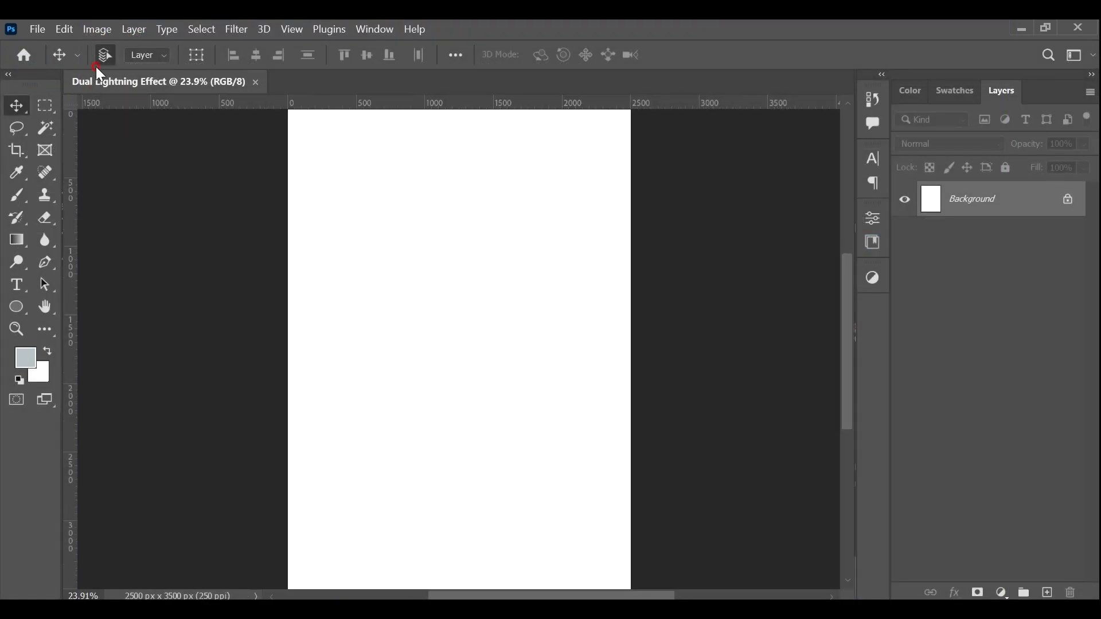
Open the dark Pexels portrait JPG of the woman as a separate document.
{"action": "left_click", "coordinate": [37, 29]}
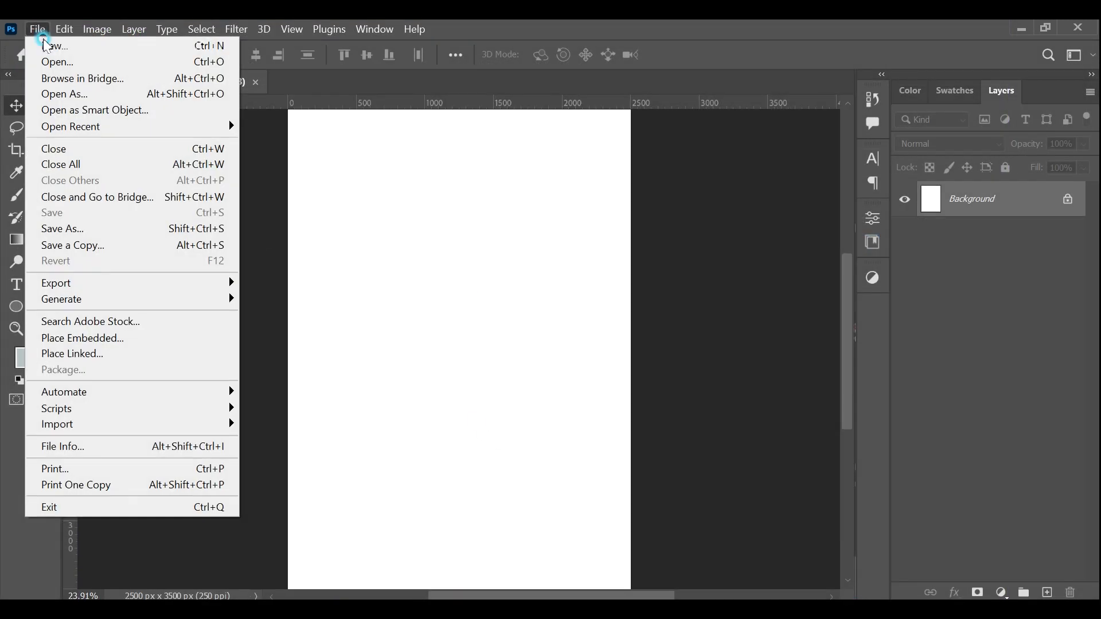
{"action": "left_click", "coordinate": [50, 60]}
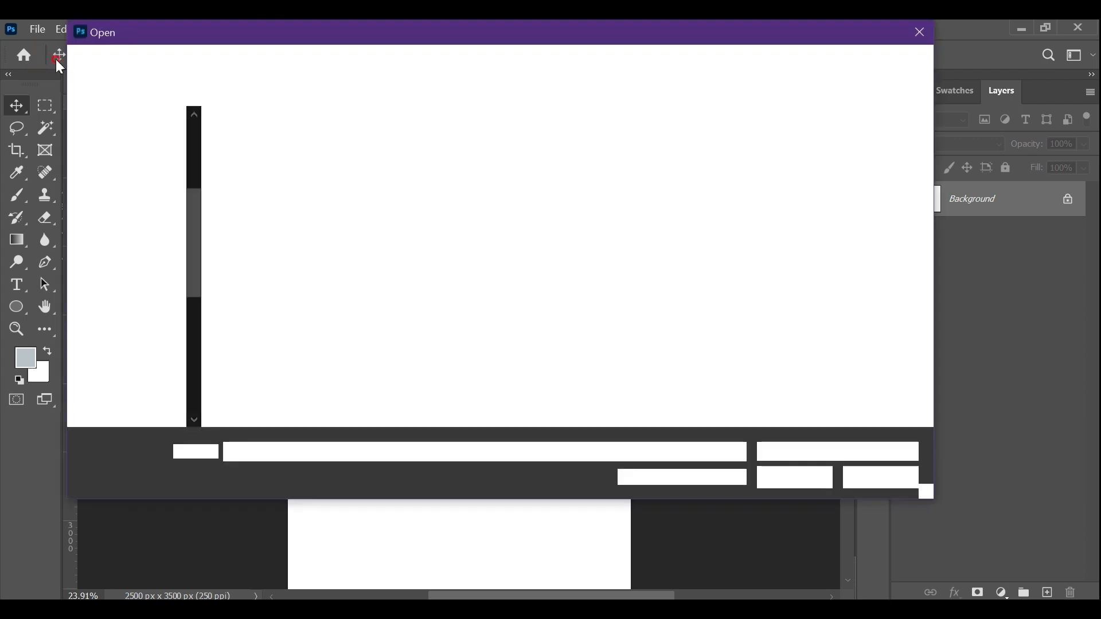
{"action": "scroll", "coordinate": [153, 183], "scroll_direction": "down", "scroll_amount": 10}
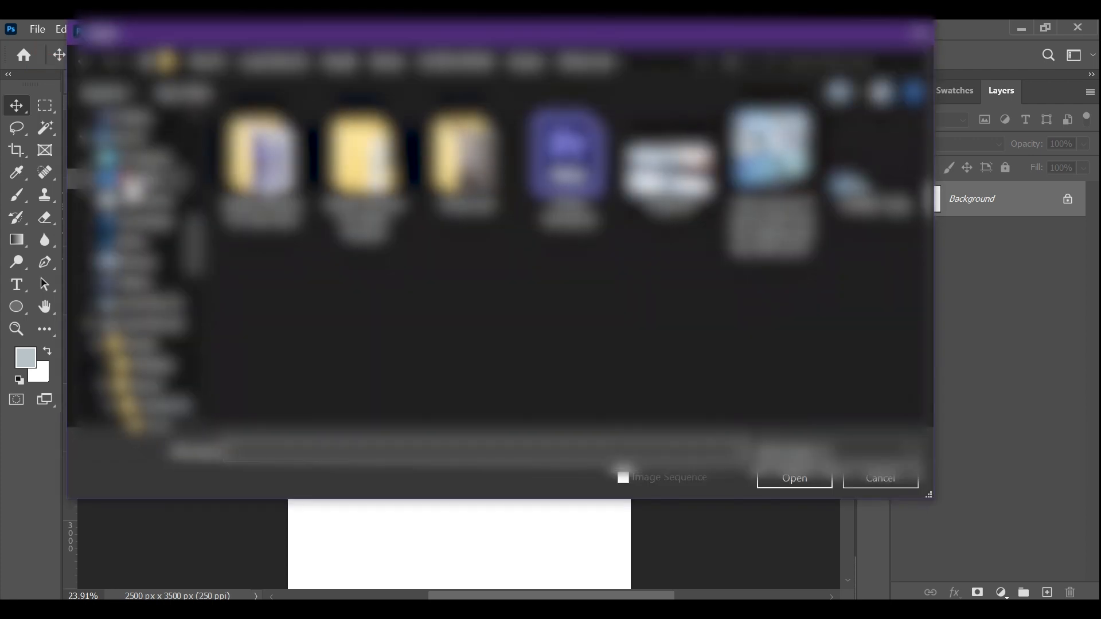
{"action": "left_click", "coordinate": [152, 328]}
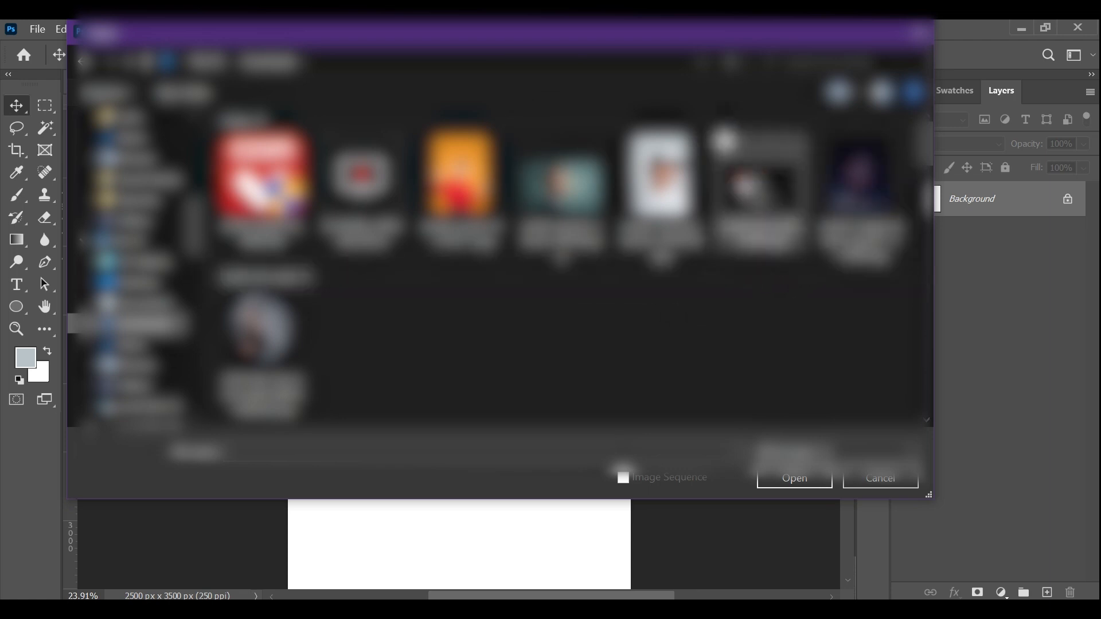
{"action": "left_click", "coordinate": [727, 143]}
{"action": "left_click", "coordinate": [785, 481]}
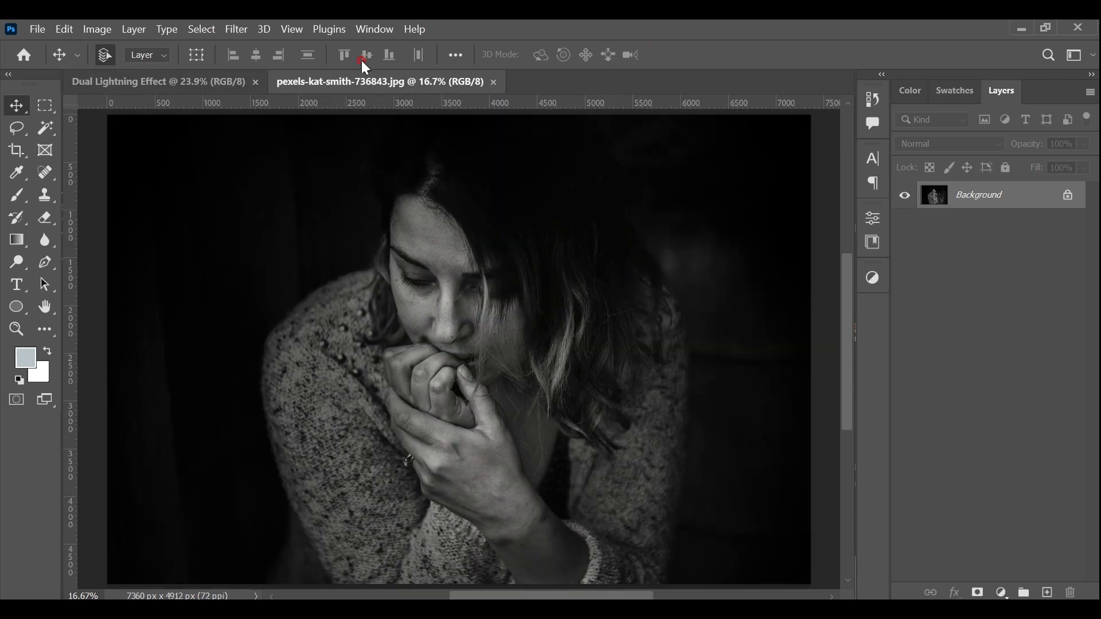
Move the portrait photo into the Dual Lightning Effect document as a new layer and shift it to cover the canvas.
{"action": "left_click_drag", "start_coordinate": [370, 195], "coordinate": [362, 235]}
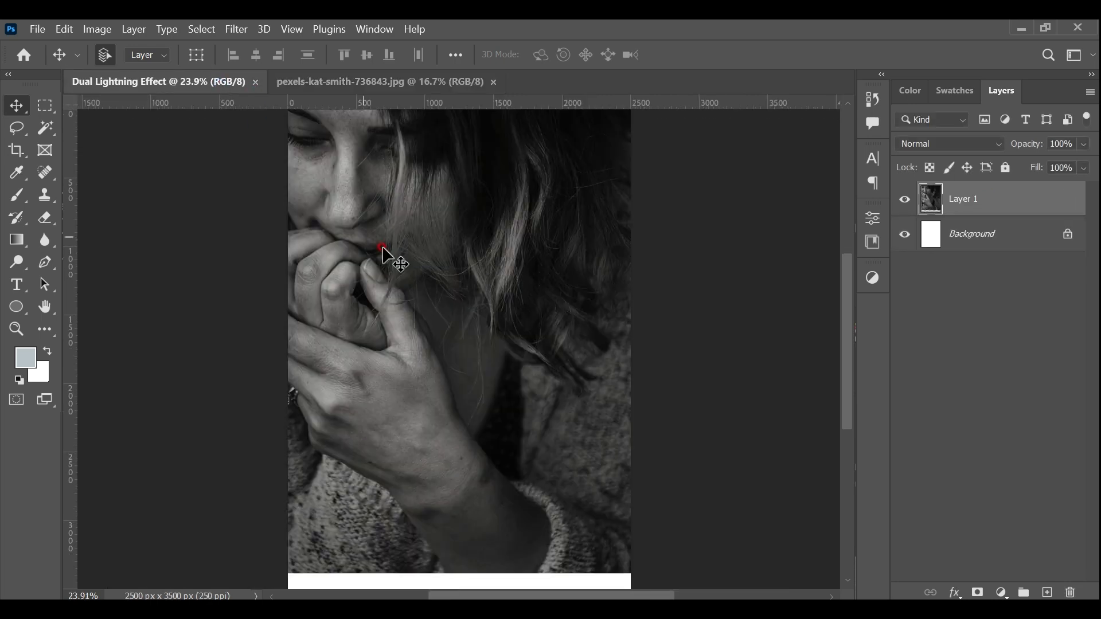
{"action": "left_click_drag", "start_coordinate": [491, 275], "coordinate": [521, 322]}
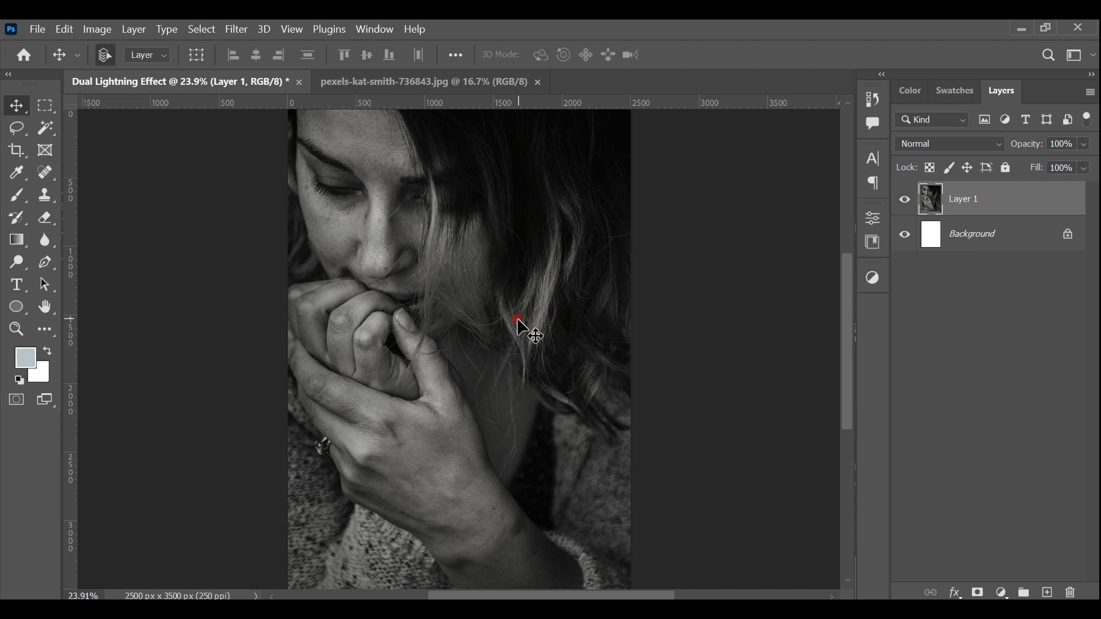
Scale the portrait layer down to about 56% and centre it vertically on the canvas.
{"action": "key", "text": "ctrl+minus"}
{"action": "key", "text": "ctrl+minus"}
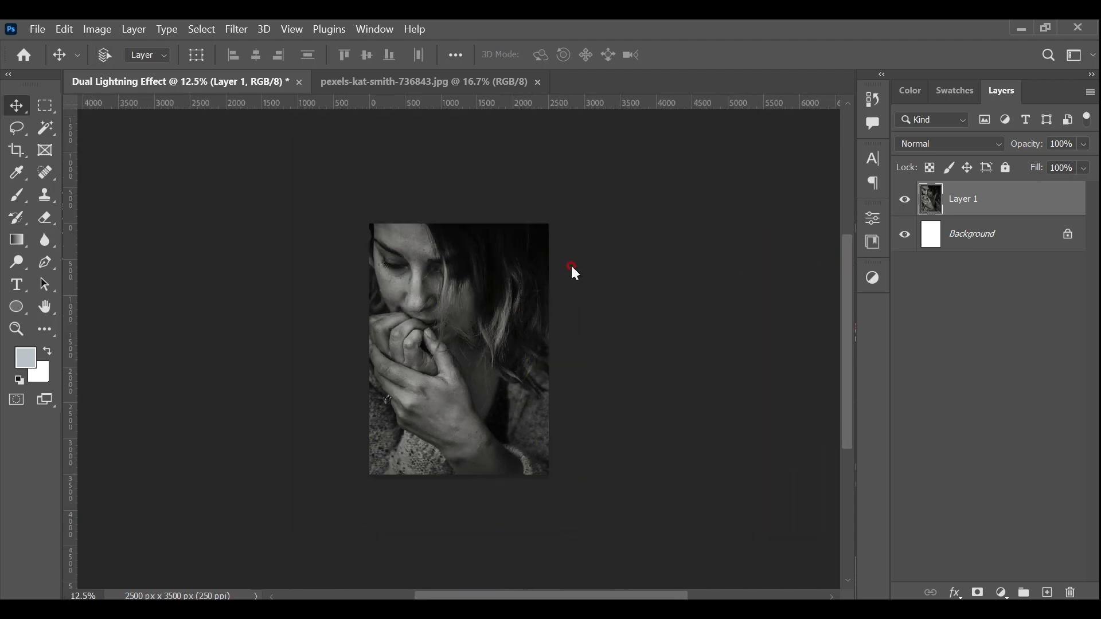
{"action": "key", "text": "ctrl+t"}
{"action": "left_click_drag", "start_coordinate": [669, 149], "coordinate": [455, 295]}
{"action": "left_click_drag", "start_coordinate": [442, 349], "coordinate": [559, 305]}
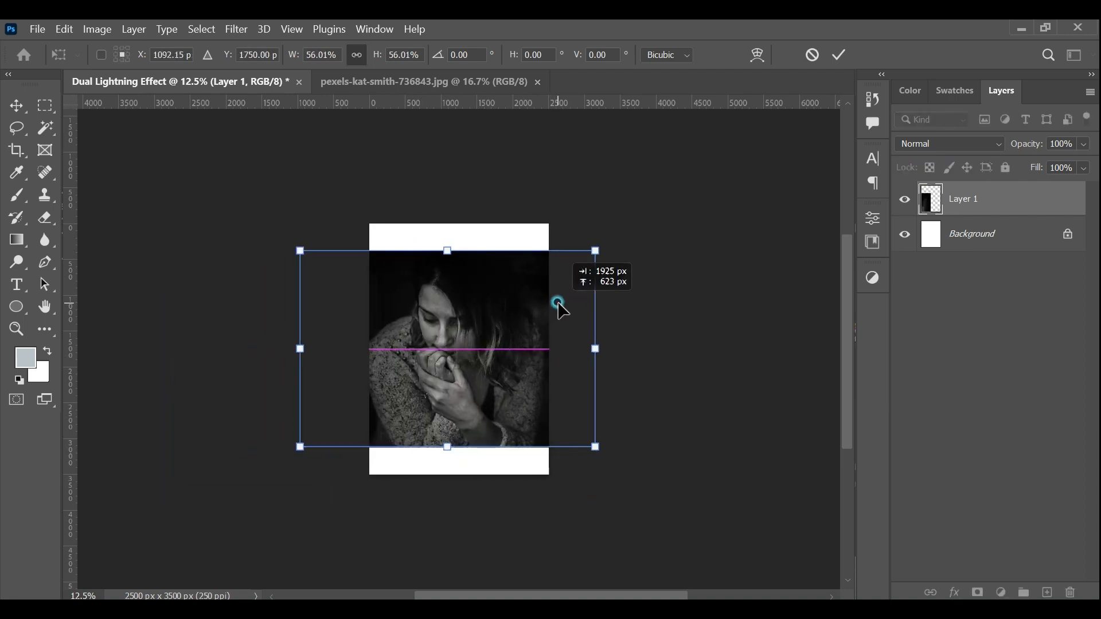
{"action": "left_click", "coordinate": [839, 54]}
{"action": "key", "text": "ctrl+0"}
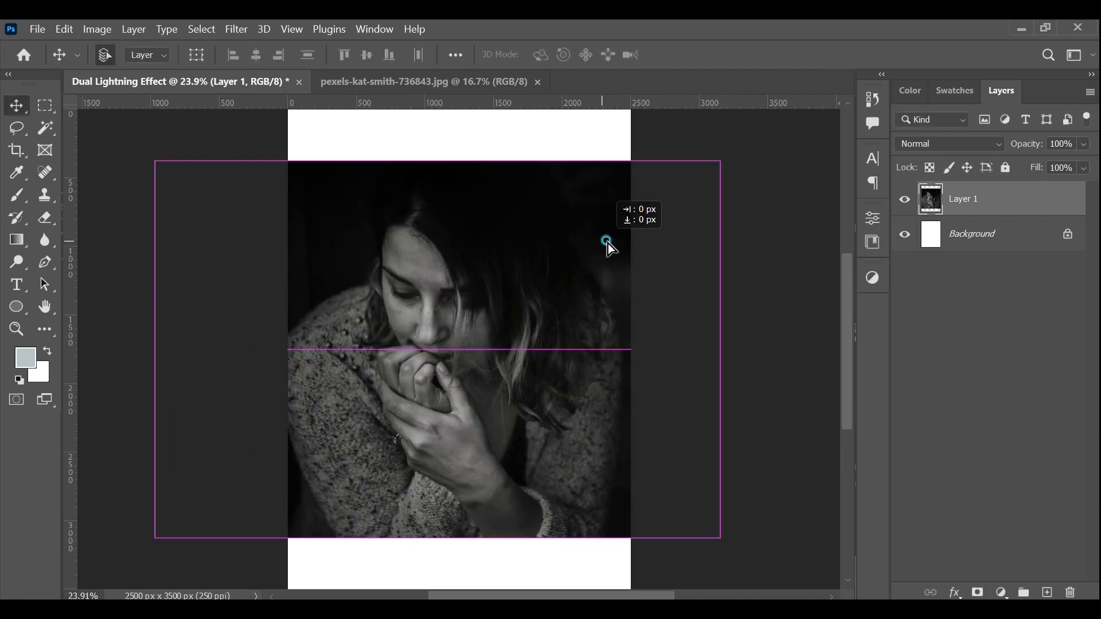
Crop the canvas to the portrait photo, widening both sides and trimming the white bands to a height of about 2683 px.
{"action": "key", "text": "c"}
{"action": "left_click_drag", "start_coordinate": [459, 110], "coordinate": [450, 136]}
{"action": "left_click_drag", "start_coordinate": [290, 344], "coordinate": [229, 342]}
{"action": "left_click_drag", "start_coordinate": [678, 347], "coordinate": [713, 344]}
{"action": "left_click_drag", "start_coordinate": [459, 560], "coordinate": [459, 525]}
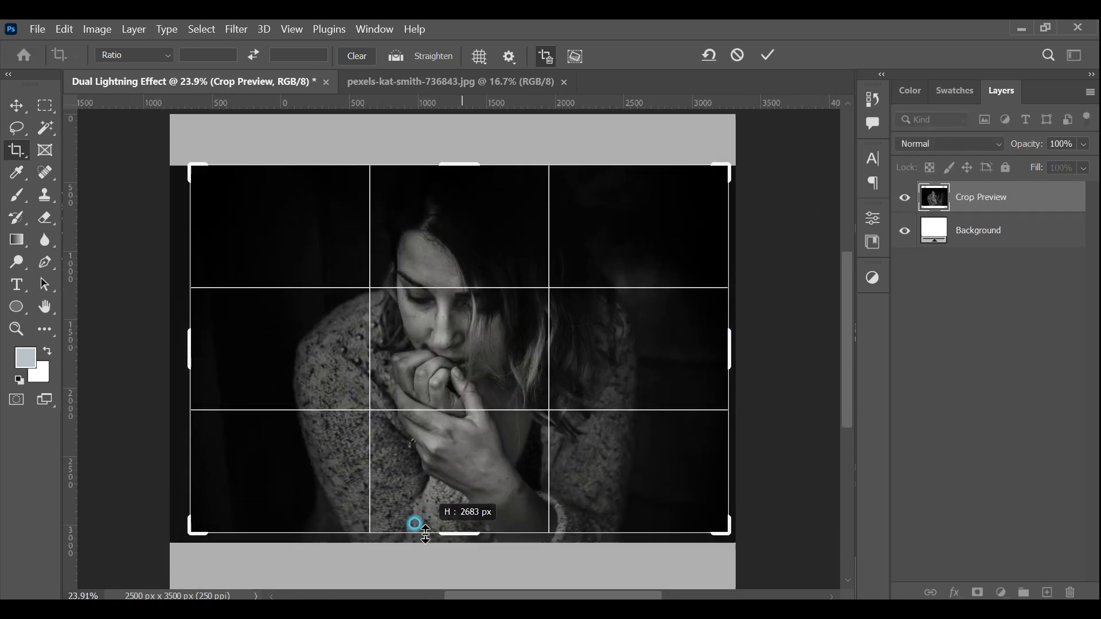
{"action": "left_click", "coordinate": [769, 57]}
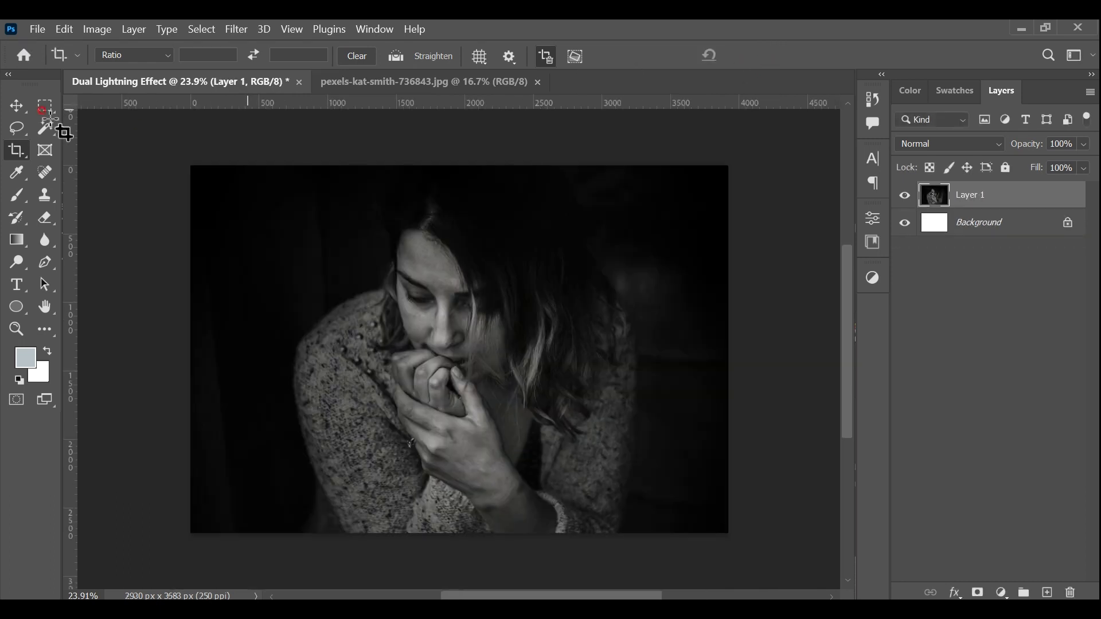
{"action": "left_click", "coordinate": [23, 105]}
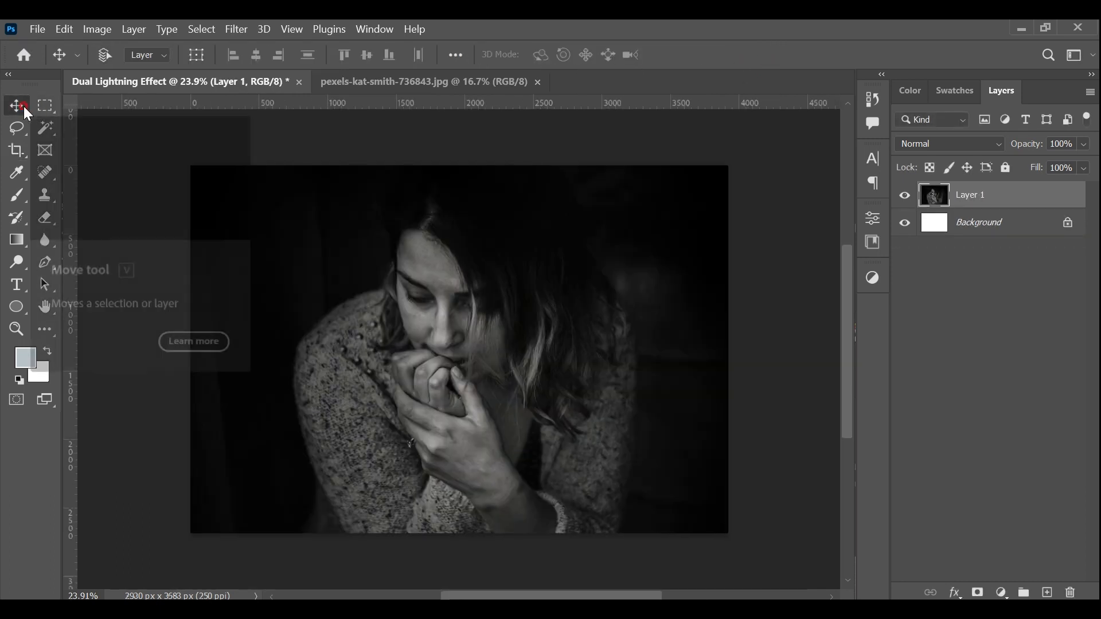
{"action": "key", "text": "ctrl+0"}
Add a linear Gradient fill layer above the portrait layer with its angle set to 0°.
{"action": "left_click", "coordinate": [931, 436]}
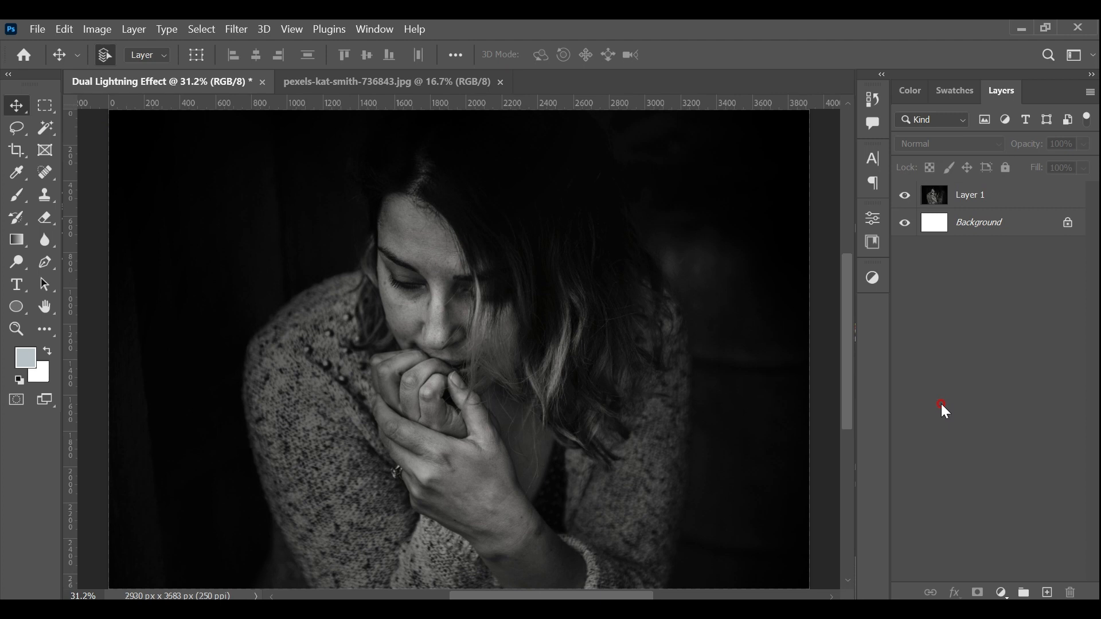
{"action": "left_click", "coordinate": [981, 196]}
{"action": "left_click", "coordinate": [1002, 592]}
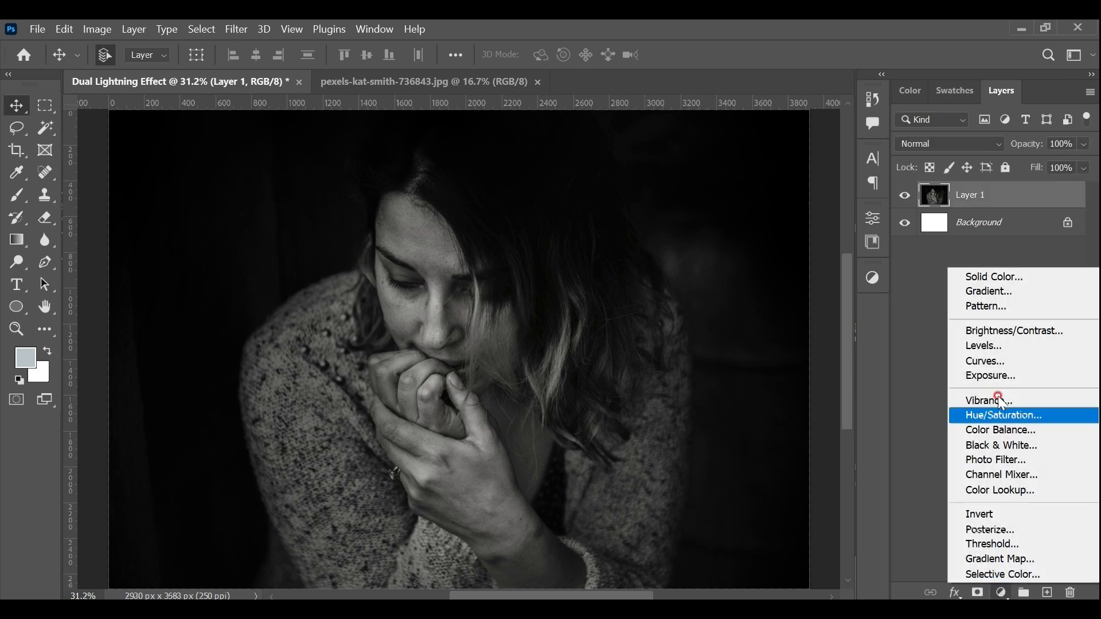
{"action": "left_click", "coordinate": [993, 291]}
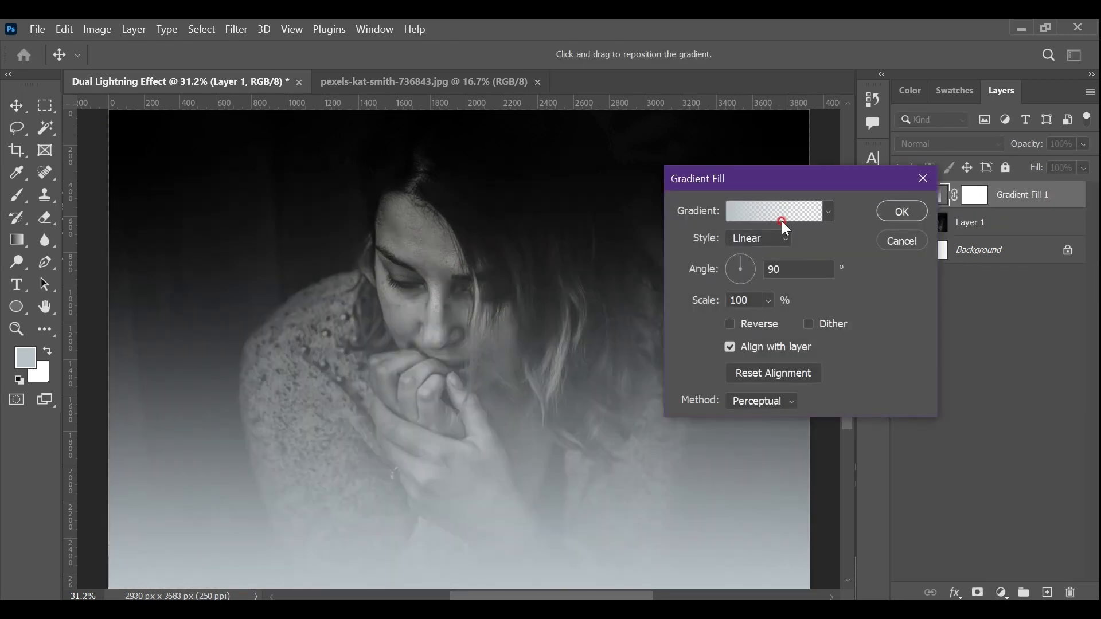
{"action": "double_click", "coordinate": [783, 269]}
{"action": "type", "text": "0"}
Set the gradient's starting color stop to blue #007eff and apply the gradient fill.
{"action": "left_click", "coordinate": [772, 220]}
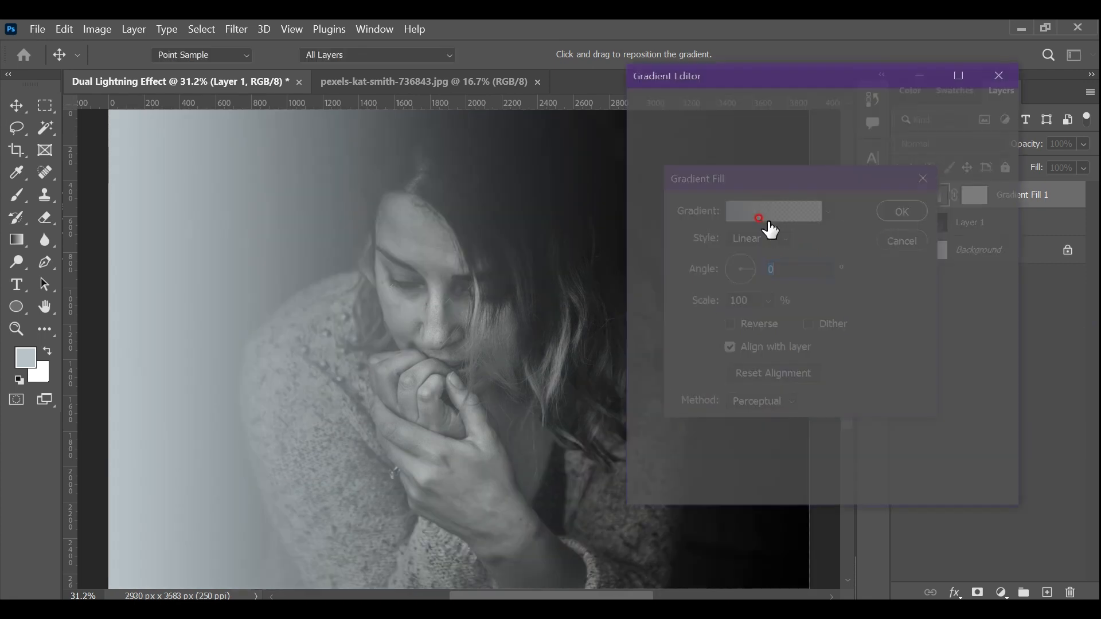
{"action": "left_click", "coordinate": [649, 390]}
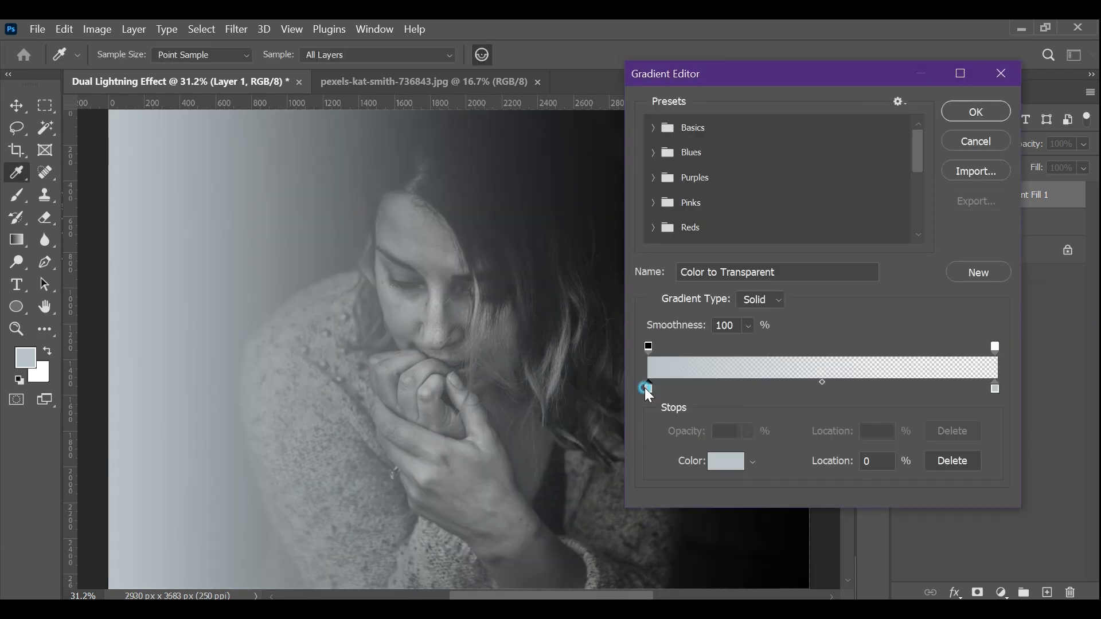
{"action": "double_click", "coordinate": [648, 389]}
{"action": "left_click_drag", "start_coordinate": [766, 317], "coordinate": [921, 223]}
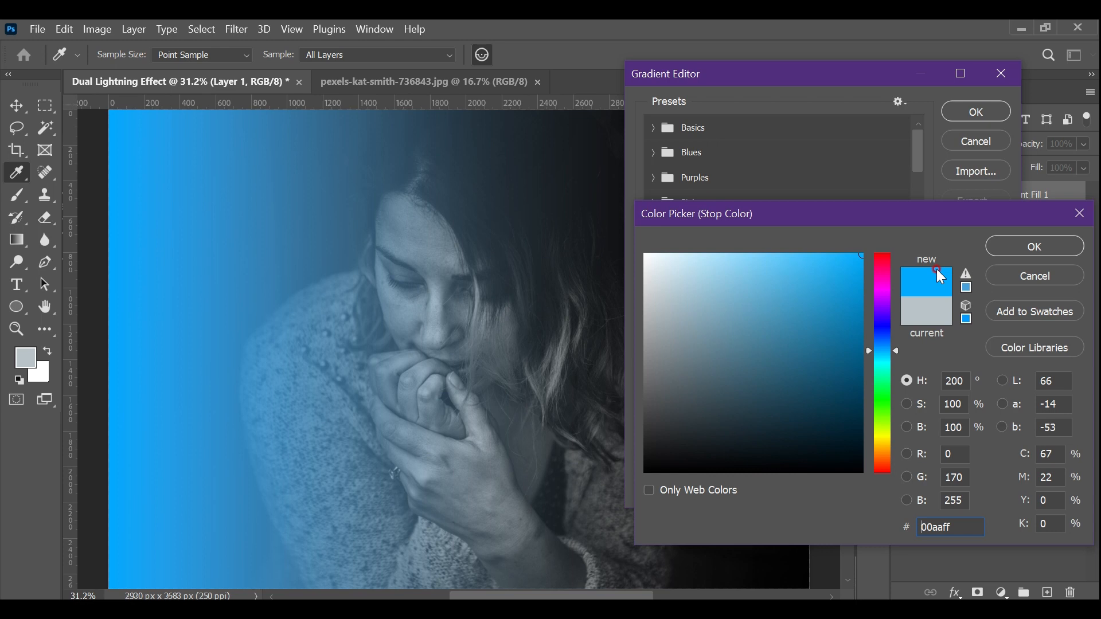
{"action": "left_click_drag", "start_coordinate": [895, 350], "coordinate": [902, 344]}
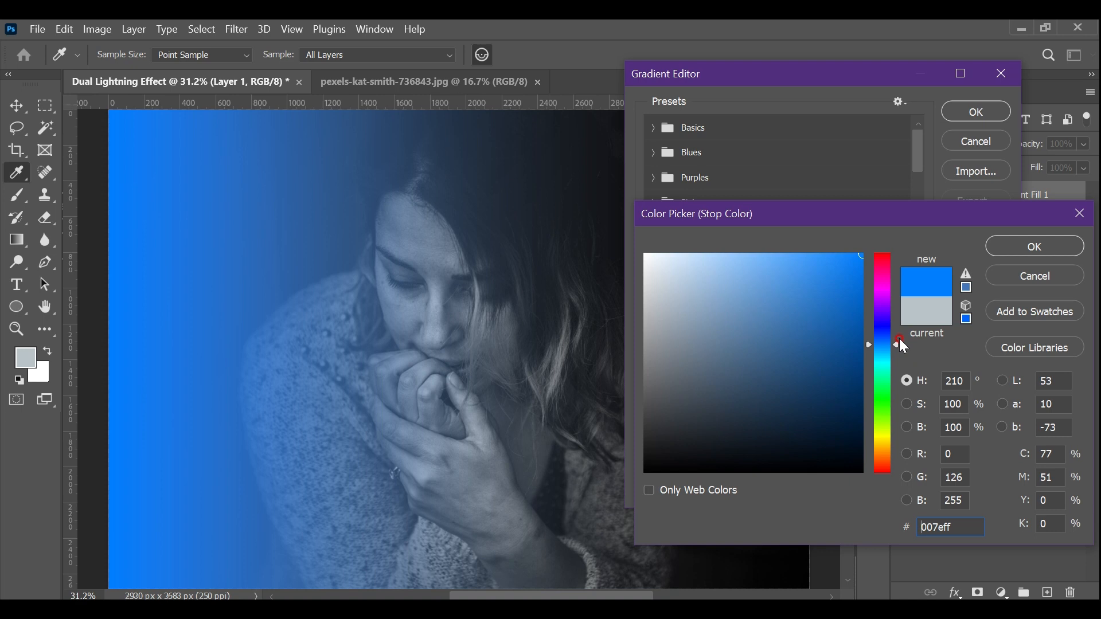
{"action": "left_click", "coordinate": [1035, 247]}
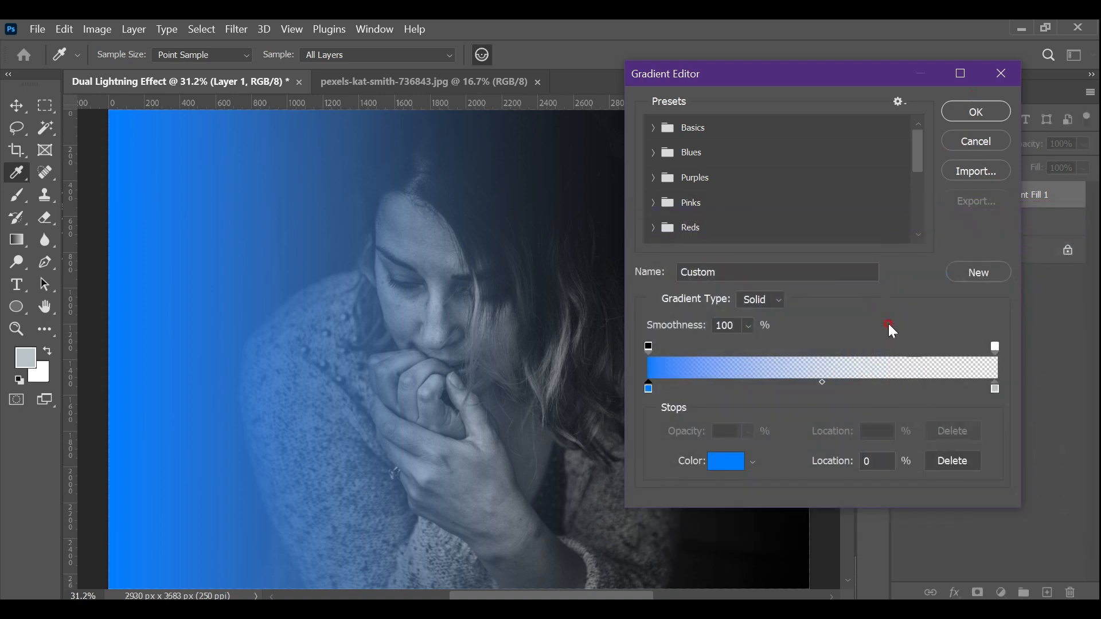
{"action": "left_click", "coordinate": [974, 113]}
{"action": "left_click", "coordinate": [902, 212]}
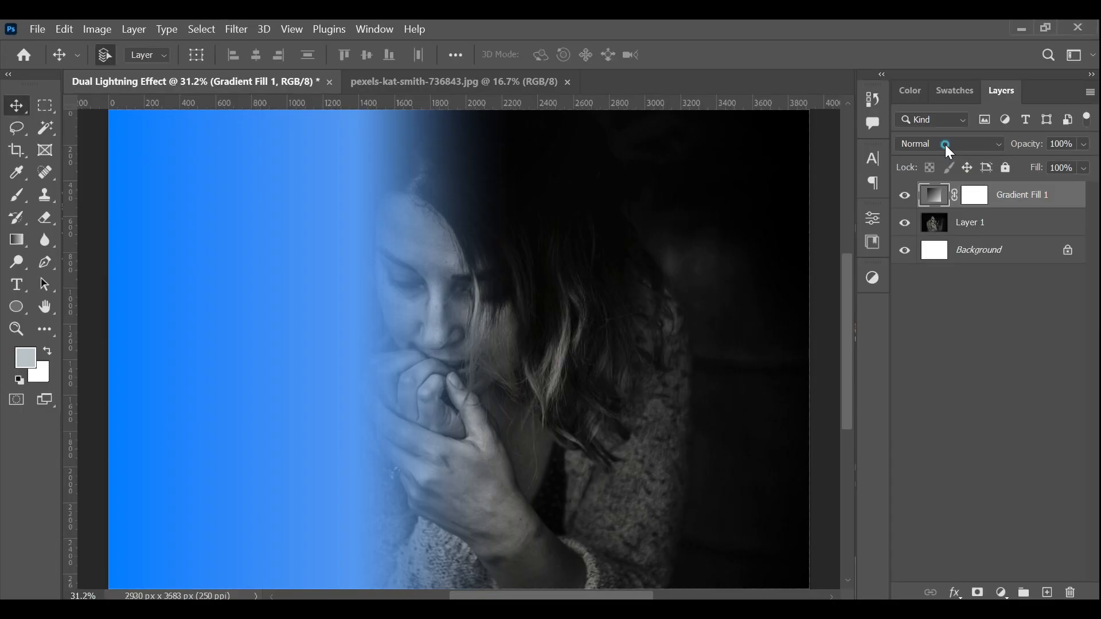
Change the blue gradient fill layer's blend mode to Color and deselect the layer.
{"action": "left_click", "coordinate": [945, 145]}
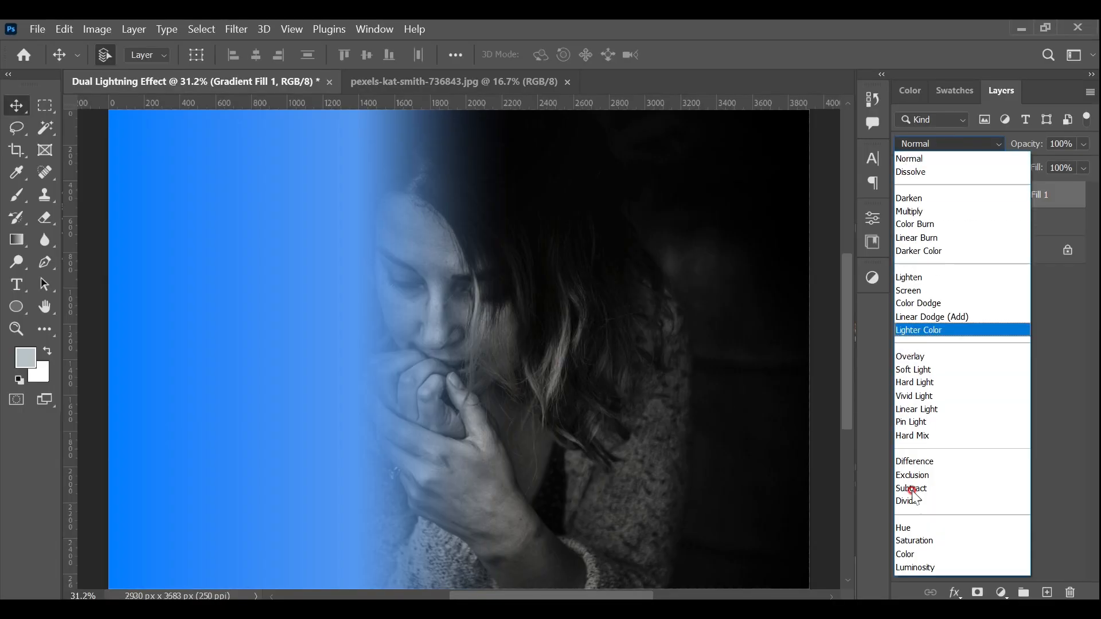
{"action": "left_click", "coordinate": [915, 555]}
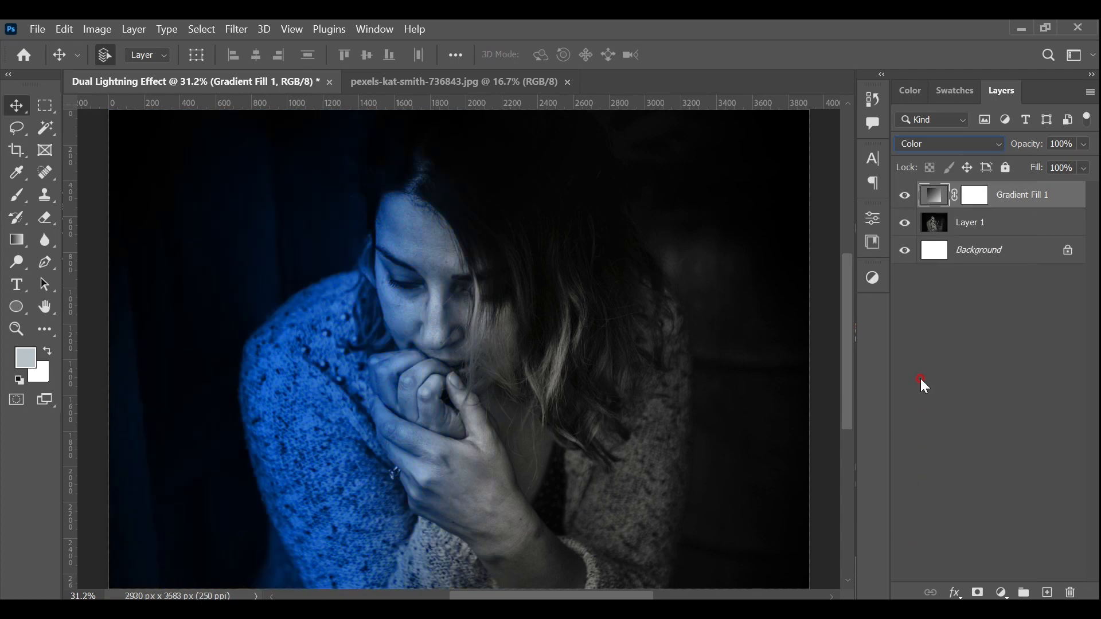
{"action": "left_click", "coordinate": [1014, 363]}
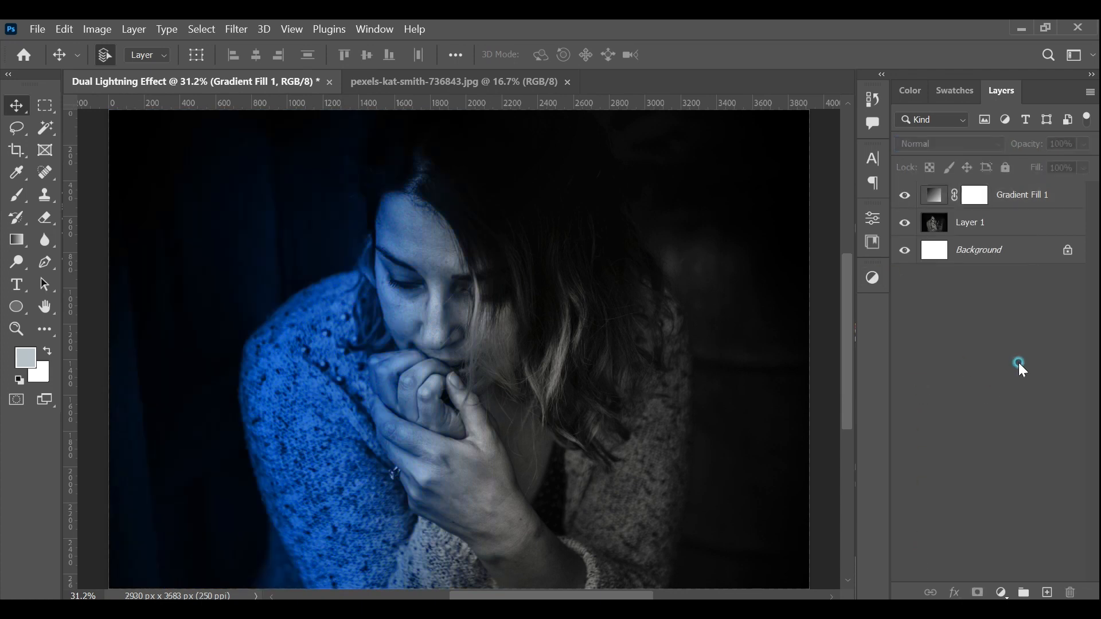
Add a second Gradient fill layer on top at an angle of 180° and open its gradient for editing.
{"action": "left_click", "coordinate": [1004, 592]}
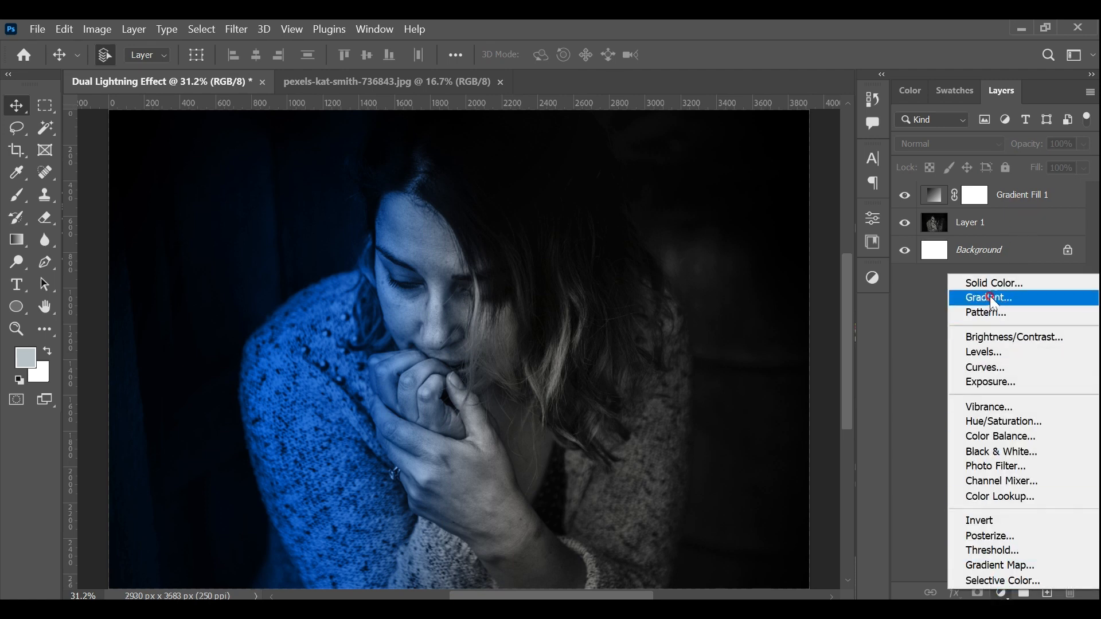
{"action": "left_click", "coordinate": [993, 299]}
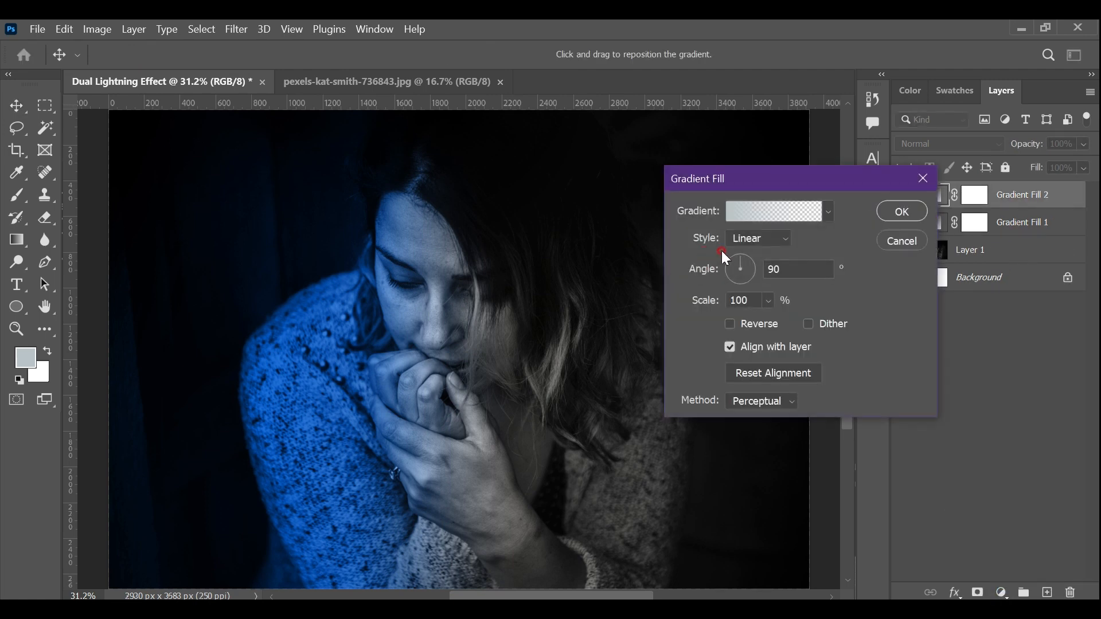
{"action": "type", "text": "180"}
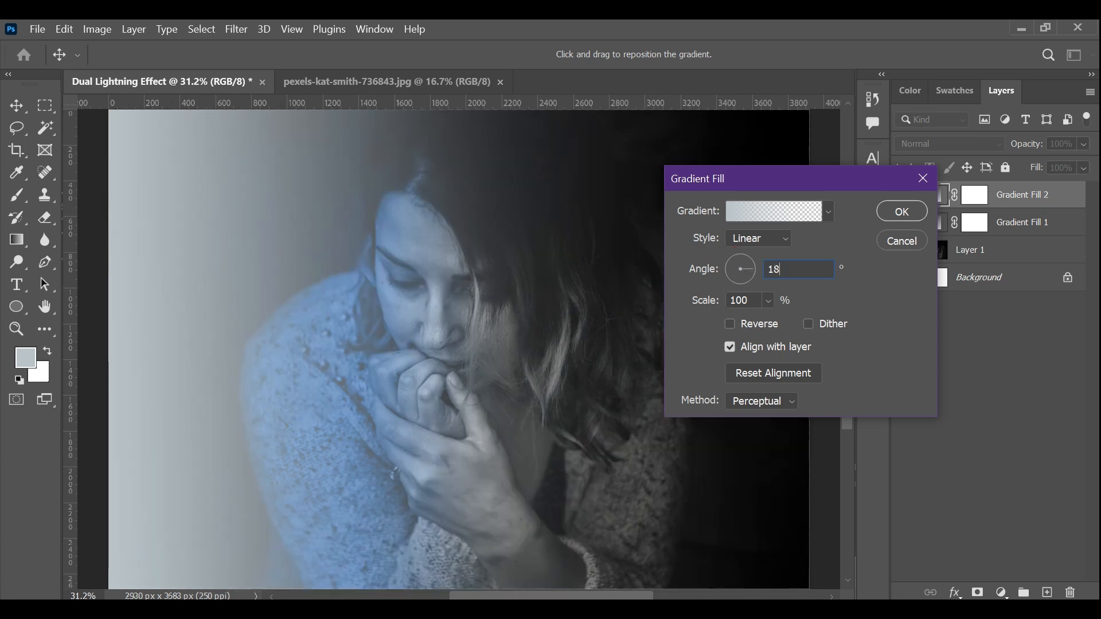
{"action": "left_click", "coordinate": [756, 205]}
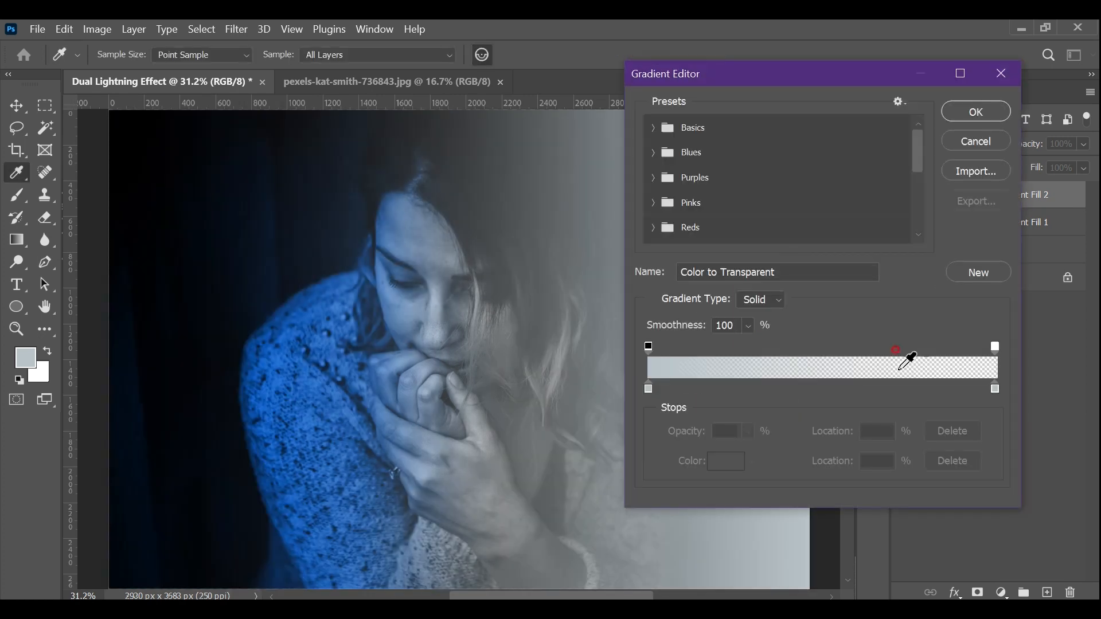
{"action": "left_click", "coordinate": [994, 391]}
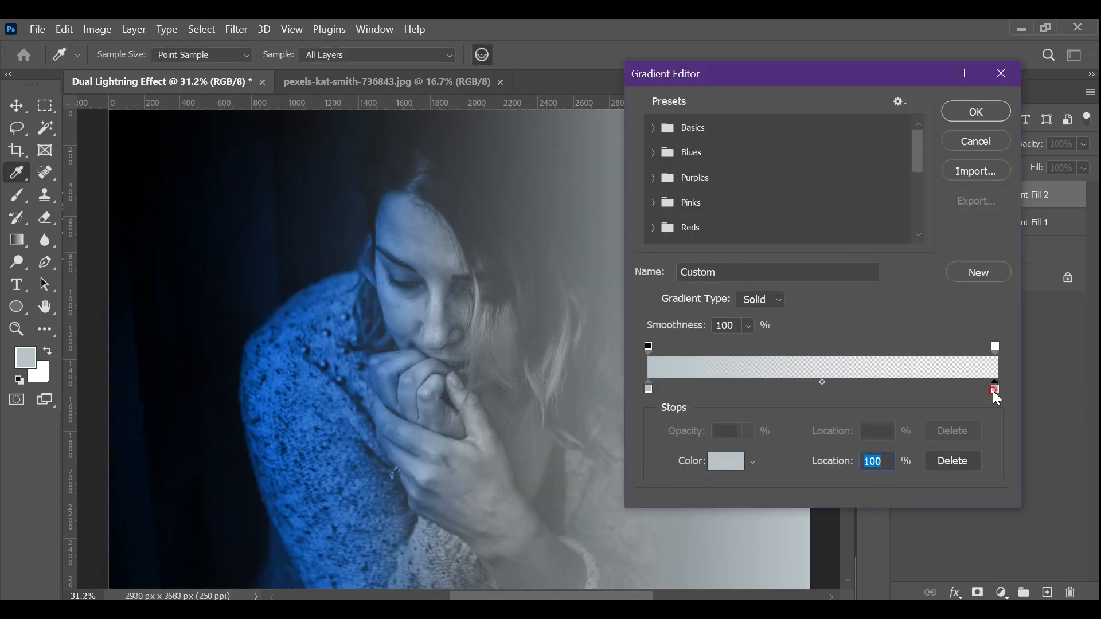
{"action": "double_click", "coordinate": [993, 390]}
{"action": "left_click", "coordinate": [800, 302]}
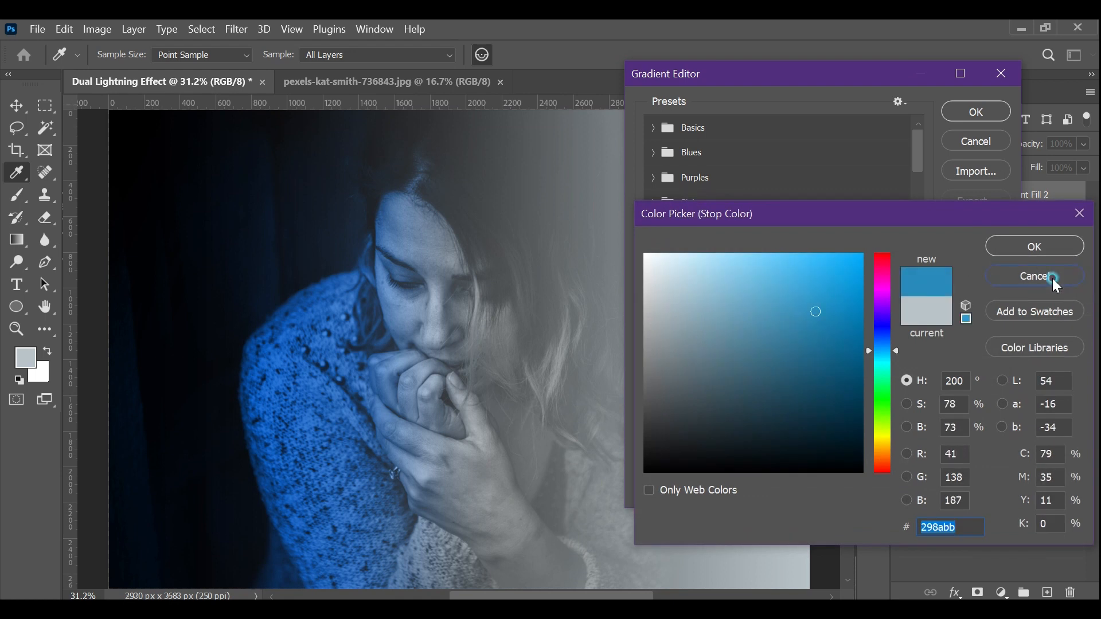
{"action": "left_click", "coordinate": [1035, 276]}
Set the second gradient's starting color stop to magenta #dd00e5.
{"action": "left_click", "coordinate": [649, 388]}
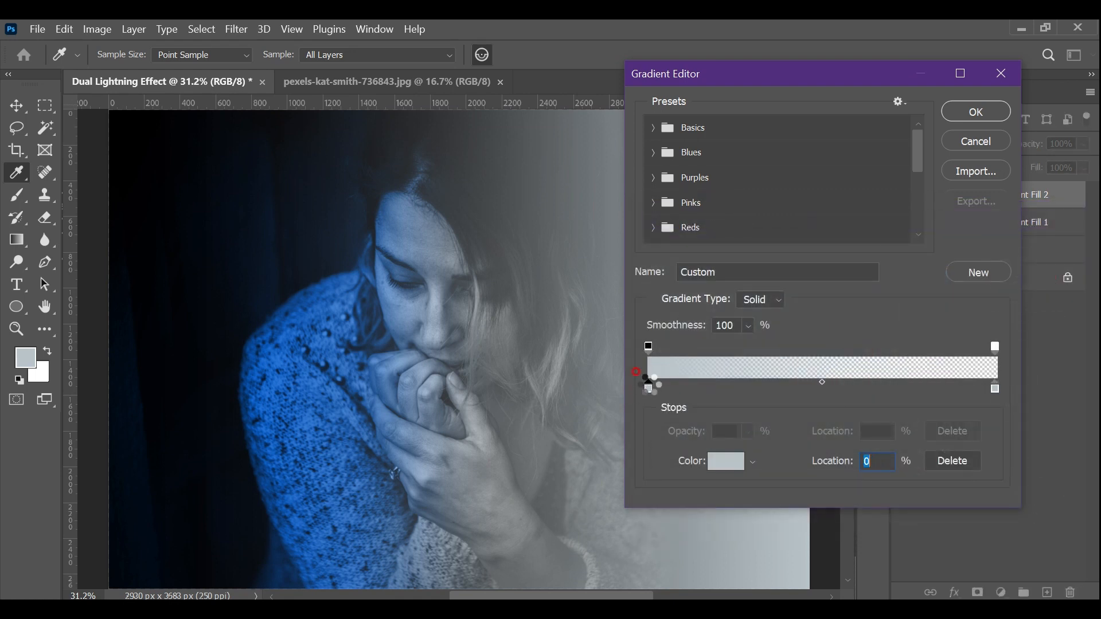
{"action": "double_click", "coordinate": [649, 387]}
{"action": "left_click_drag", "start_coordinate": [889, 292], "coordinate": [896, 288]}
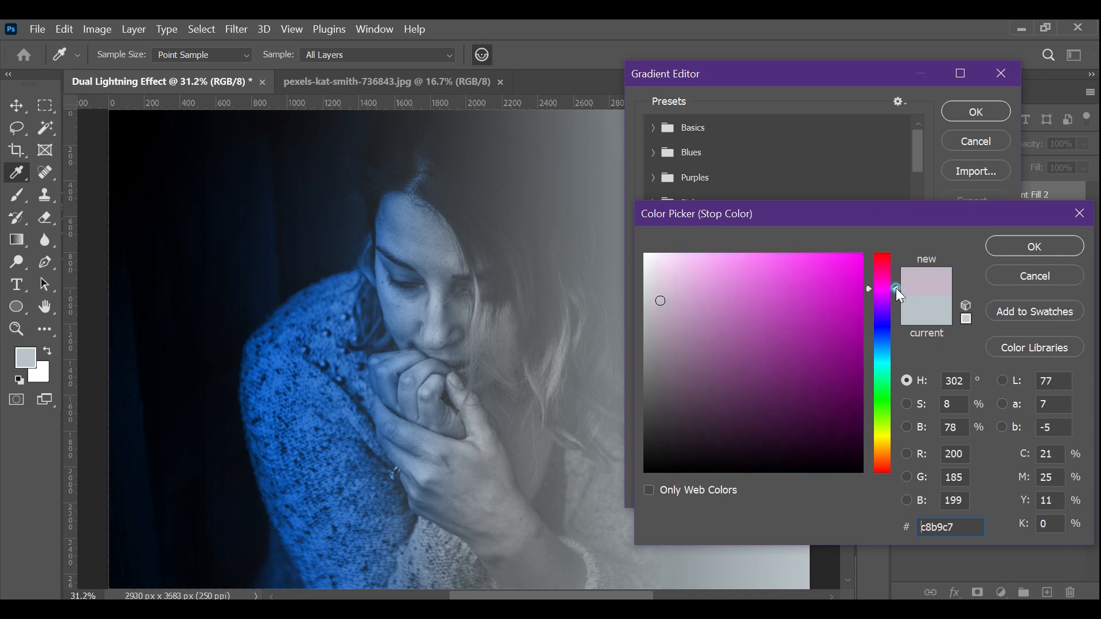
{"action": "left_click_drag", "start_coordinate": [791, 277], "coordinate": [865, 240]}
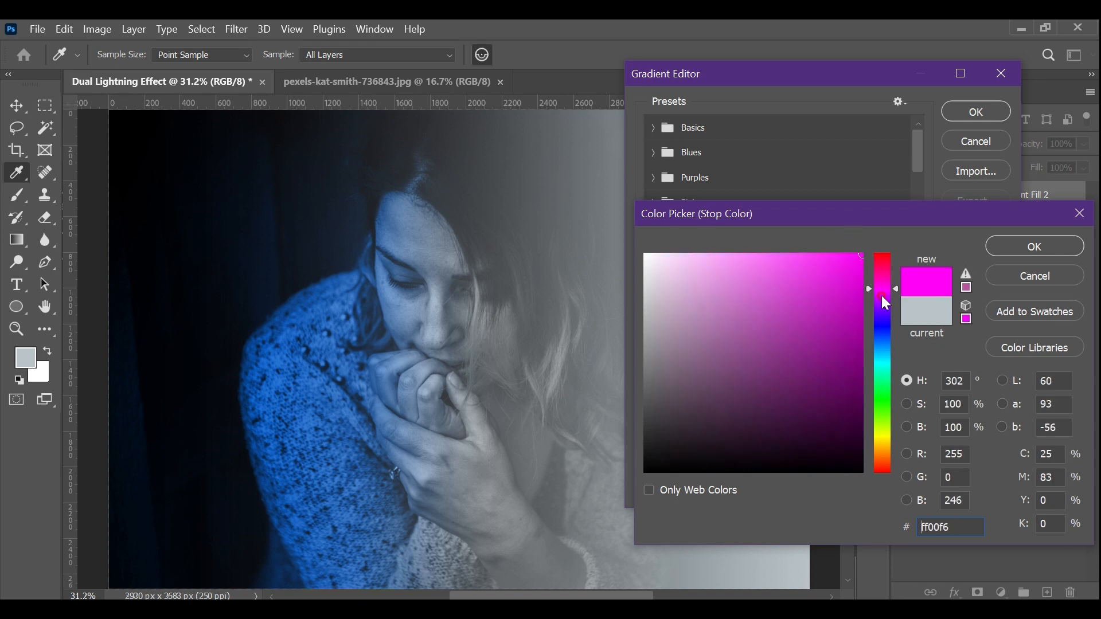
{"action": "left_click", "coordinate": [887, 288]}
{"action": "left_click_drag", "start_coordinate": [886, 289], "coordinate": [871, 276]}
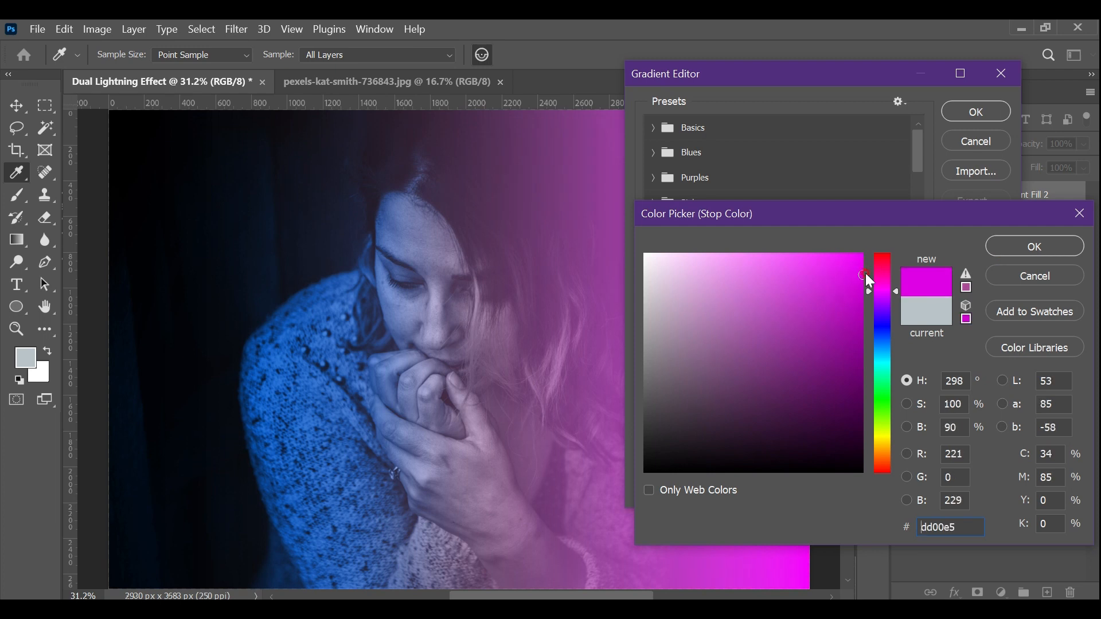
{"action": "left_click", "coordinate": [1025, 253]}
Place the gradient's 100% opacity stop at 25% and its 0% opacity stop at 81%, and apply the gradient fill.
{"action": "left_click_drag", "start_coordinate": [995, 348], "coordinate": [945, 347]}
{"action": "left_click", "coordinate": [649, 347]}
{"action": "left_click_drag", "start_coordinate": [649, 345], "coordinate": [717, 328]}
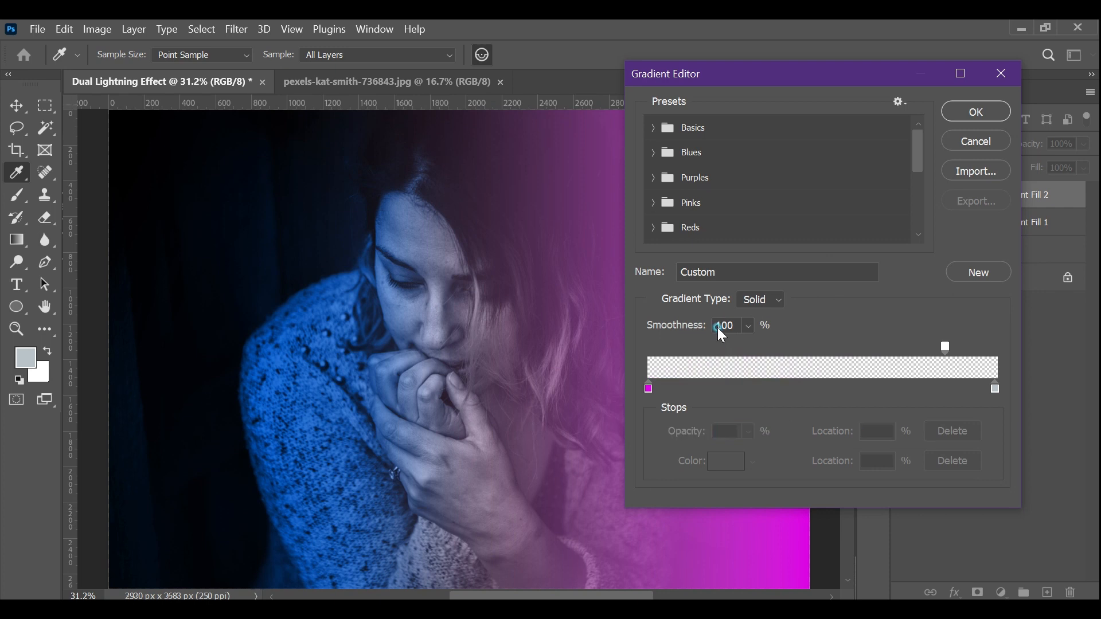
{"action": "left_click", "coordinate": [756, 349]}
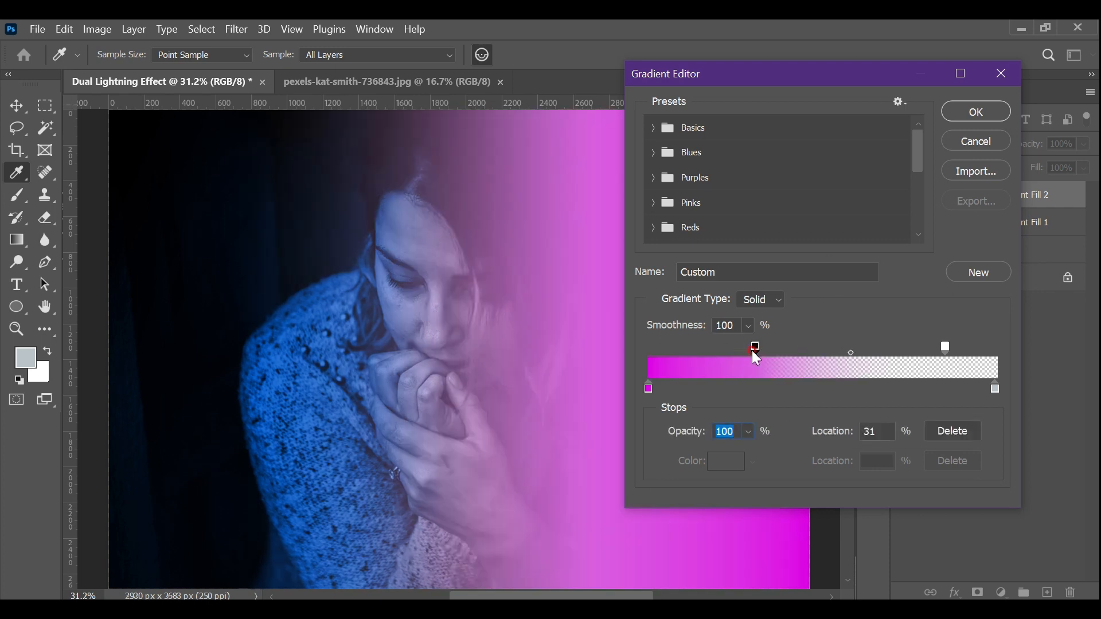
{"action": "left_click_drag", "start_coordinate": [753, 351], "coordinate": [737, 344]}
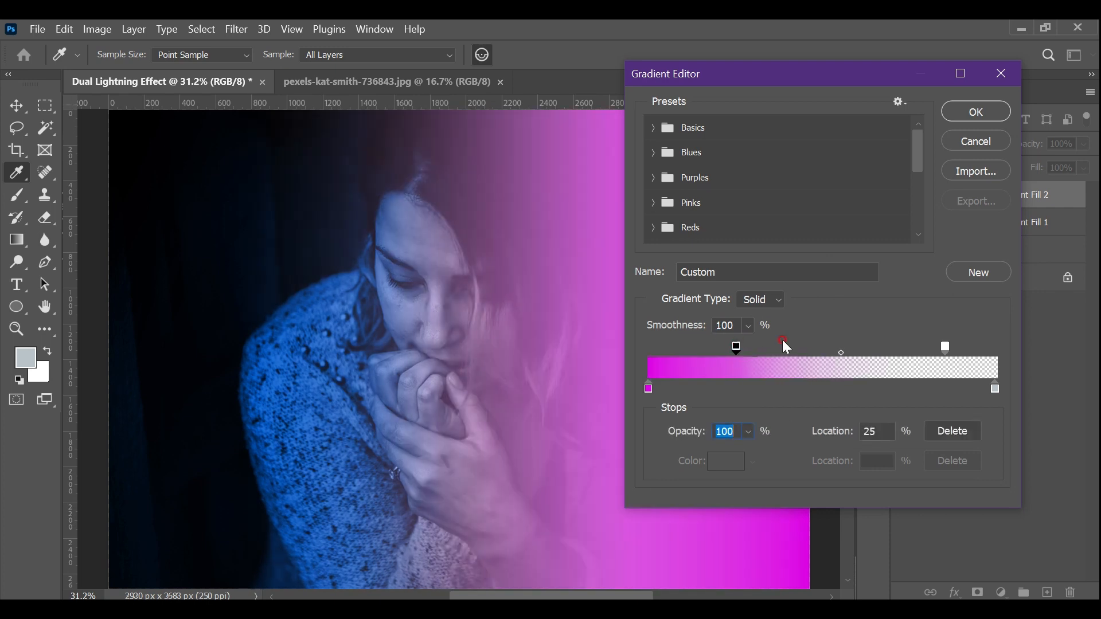
{"action": "left_click", "coordinate": [935, 347]}
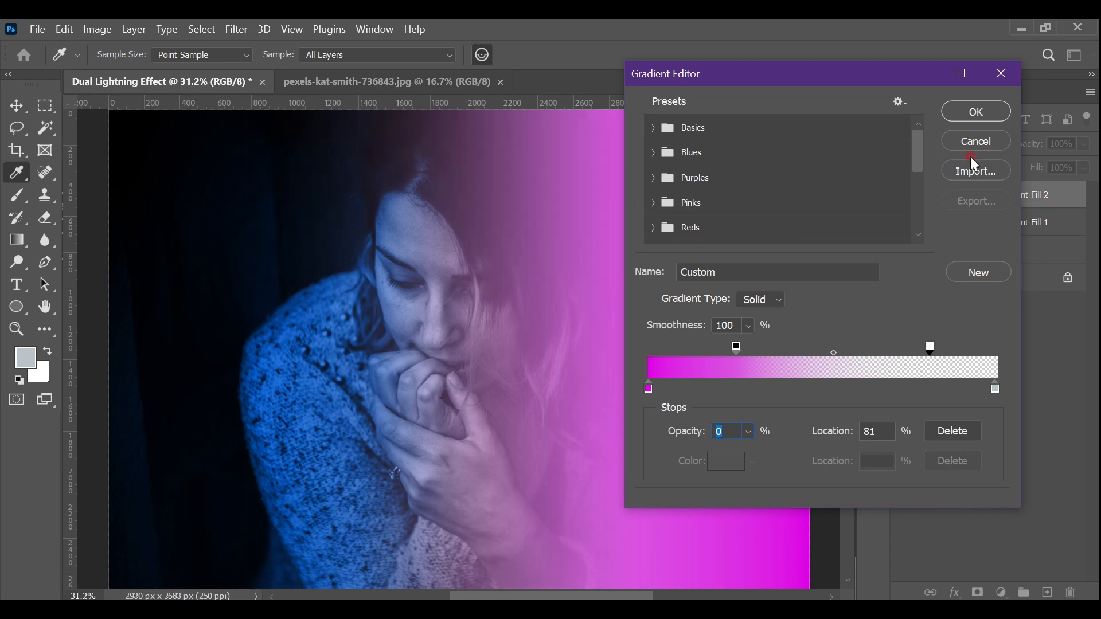
{"action": "left_click", "coordinate": [993, 116]}
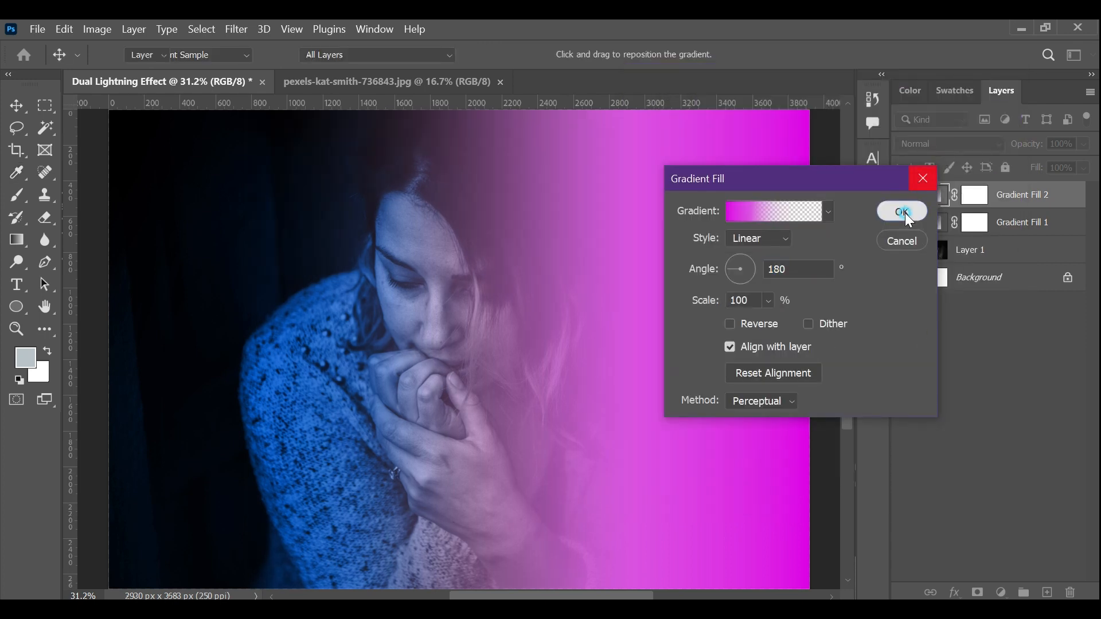
{"action": "left_click", "coordinate": [905, 212]}
Change the magenta gradient fill layer's blend mode to Color and deselect the layer.
{"action": "left_click", "coordinate": [944, 144]}
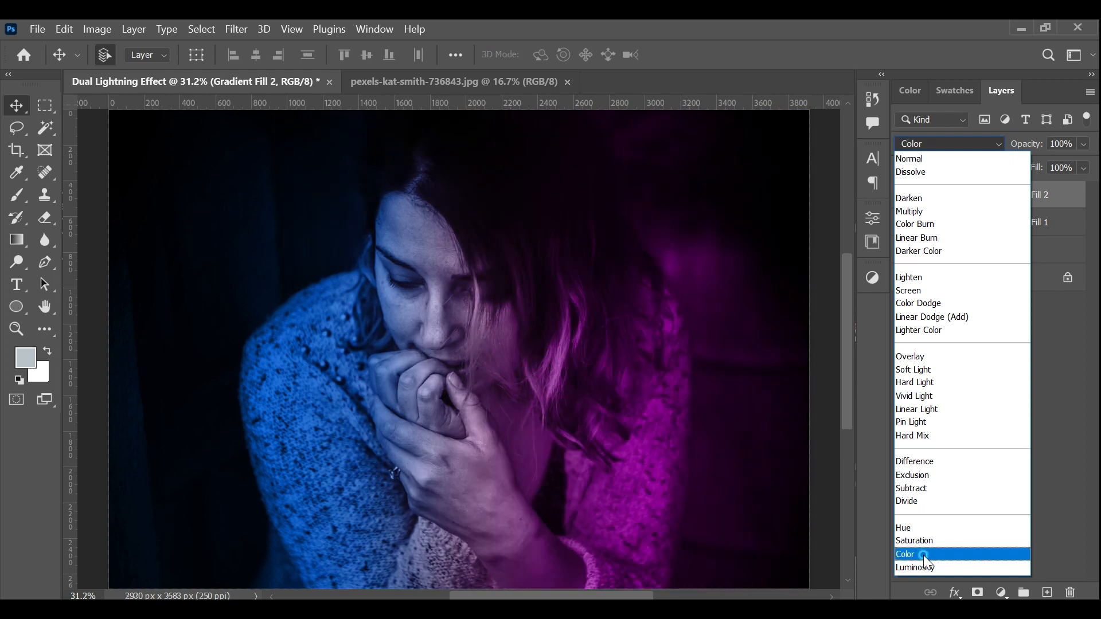
{"action": "left_click", "coordinate": [923, 555]}
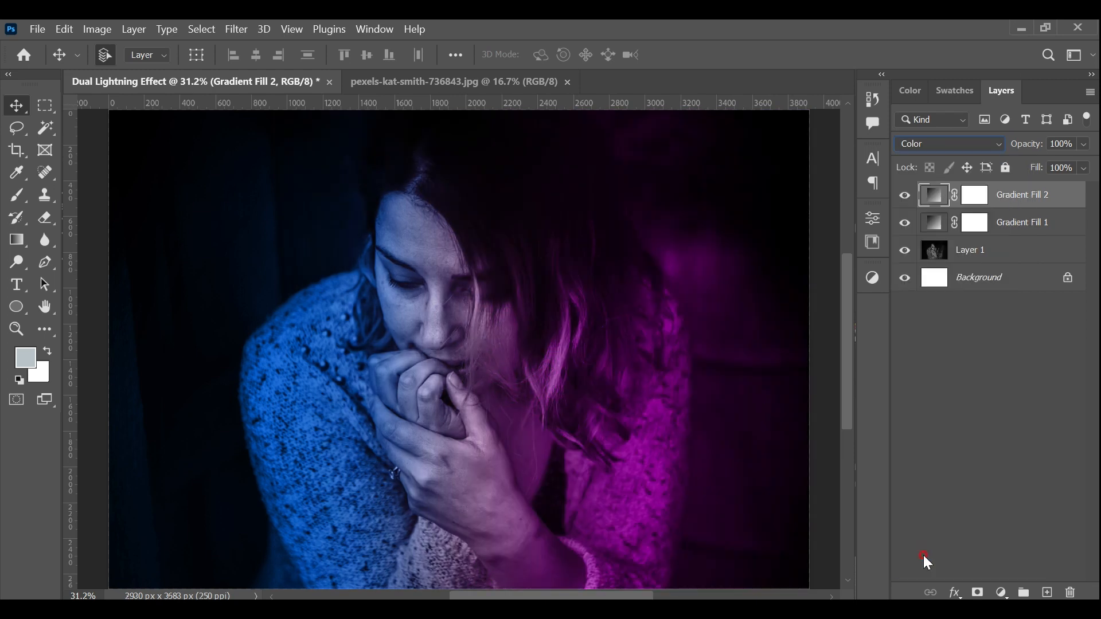
{"action": "left_click", "coordinate": [903, 414]}
Apply a Brightness/Contrast adjustment to the portrait layer with brightness -24 and contrast 33.
{"action": "left_click", "coordinate": [1009, 249]}
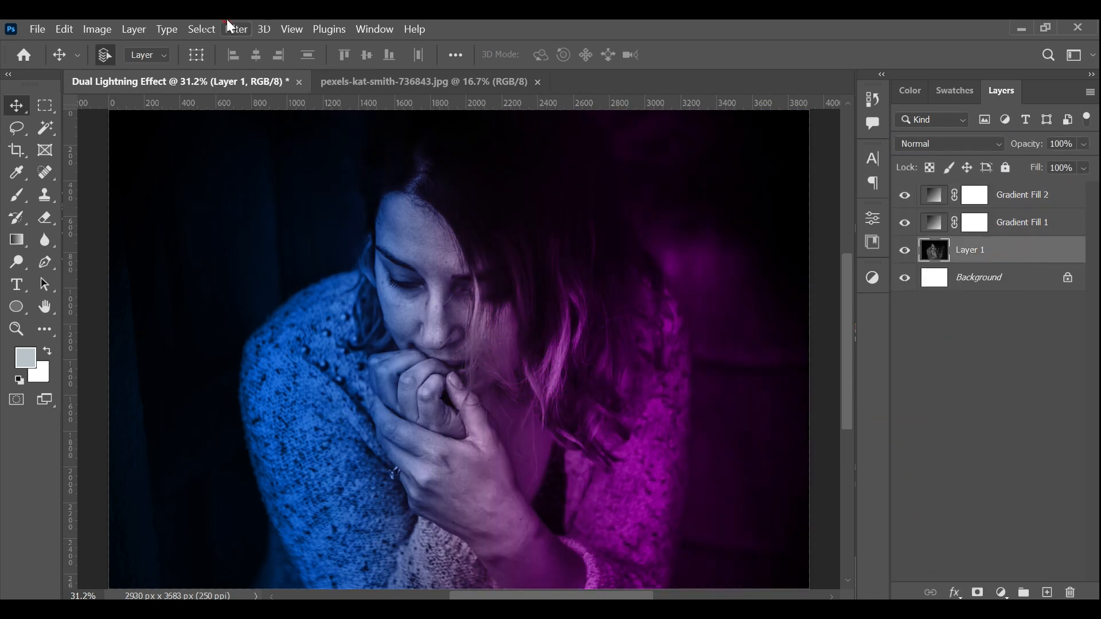
{"action": "left_click", "coordinate": [91, 28]}
{"action": "mouse_move", "coordinate": [123, 68]}
{"action": "left_click", "coordinate": [295, 68]}
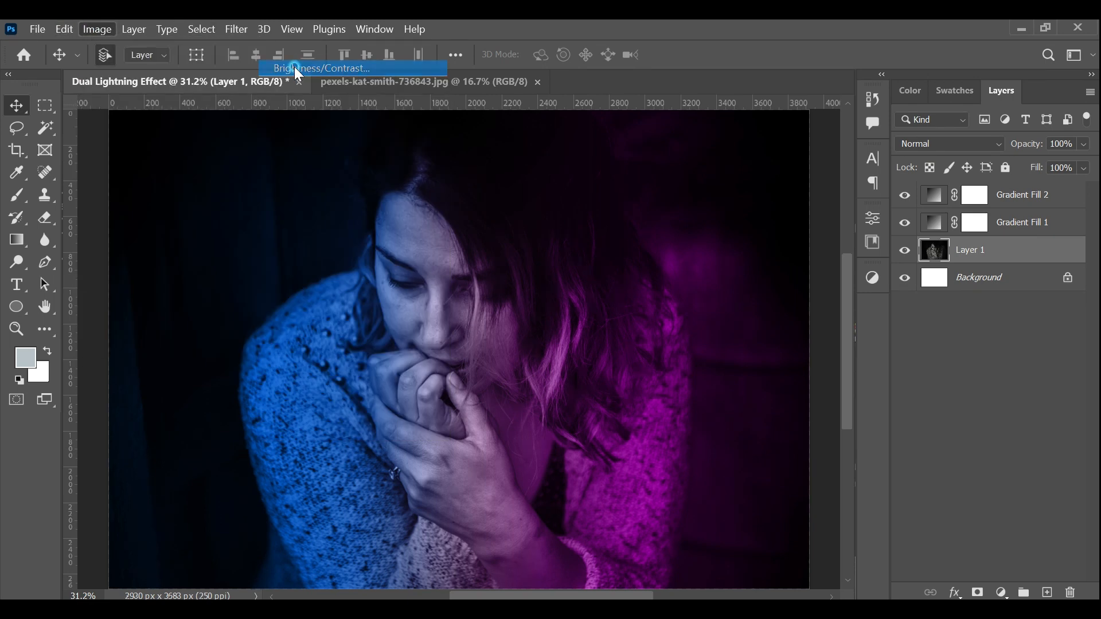
{"action": "left_click_drag", "start_coordinate": [679, 363], "coordinate": [665, 366]}
{"action": "left_click_drag", "start_coordinate": [674, 404], "coordinate": [706, 398]}
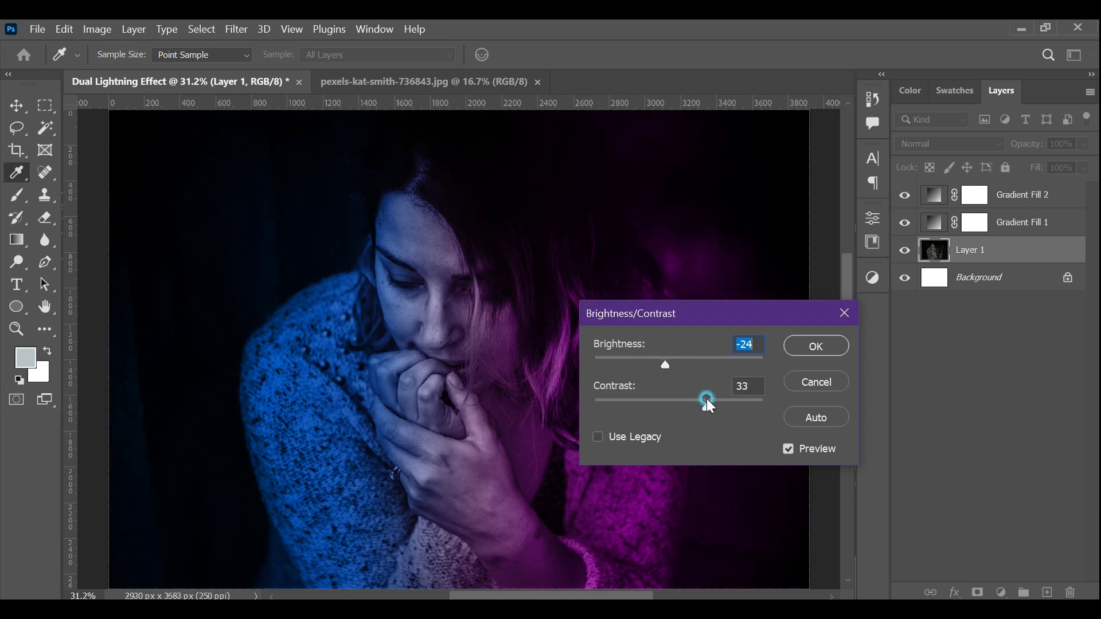
{"action": "left_click", "coordinate": [820, 346]}
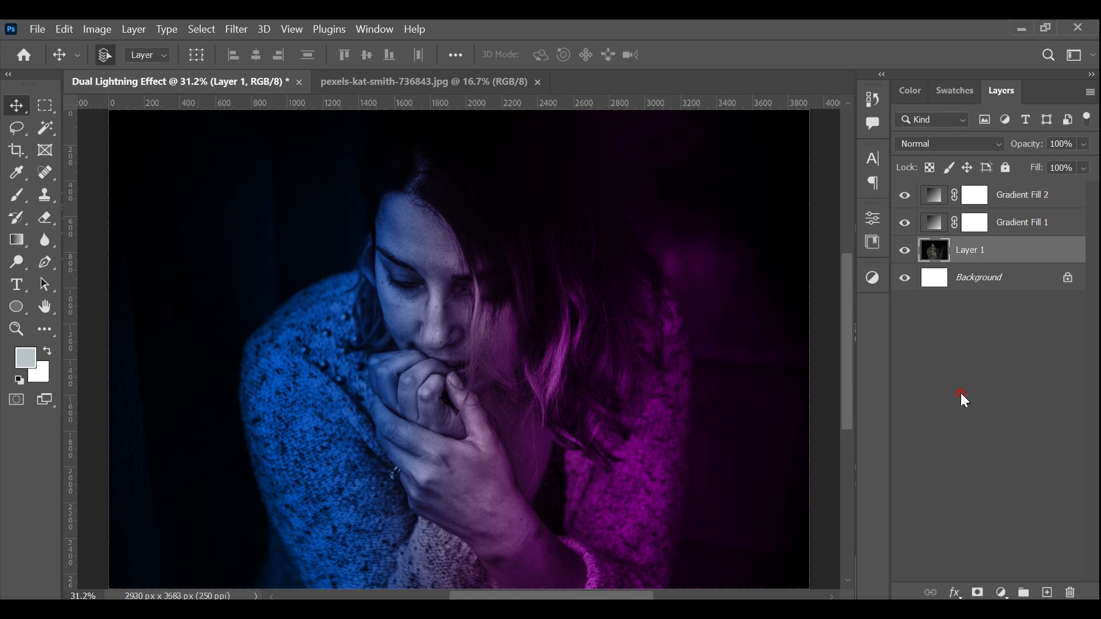
Darken the portrait layer with a Curves adjustment, lowering the RGB curve slightly at about input 153, and deselect the layer.
{"action": "left_click", "coordinate": [98, 28]}
{"action": "mouse_move", "coordinate": [135, 68]}
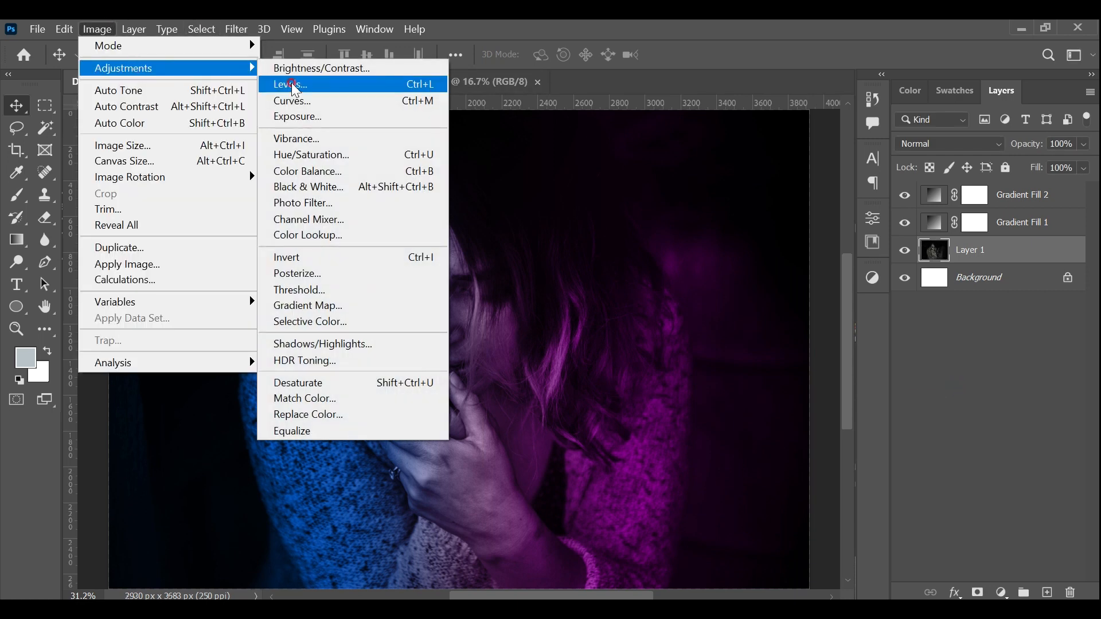
{"action": "left_click", "coordinate": [298, 108]}
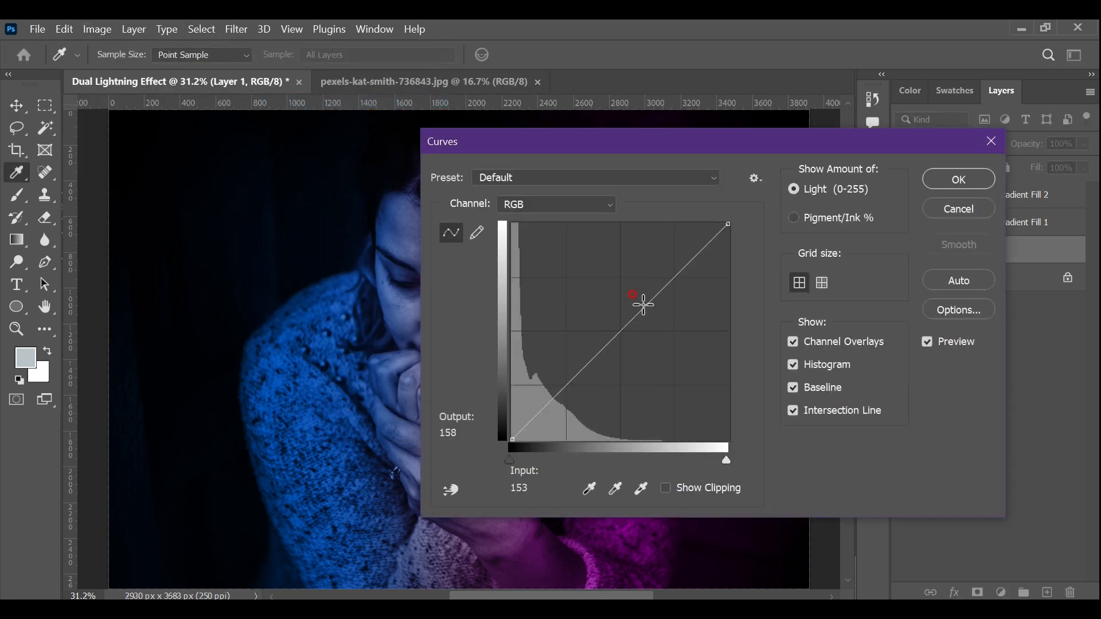
{"action": "left_click", "coordinate": [643, 305]}
{"action": "left_click_drag", "start_coordinate": [643, 323], "coordinate": [643, 323]}
{"action": "left_click", "coordinate": [941, 184]}
{"action": "left_click", "coordinate": [970, 383]}
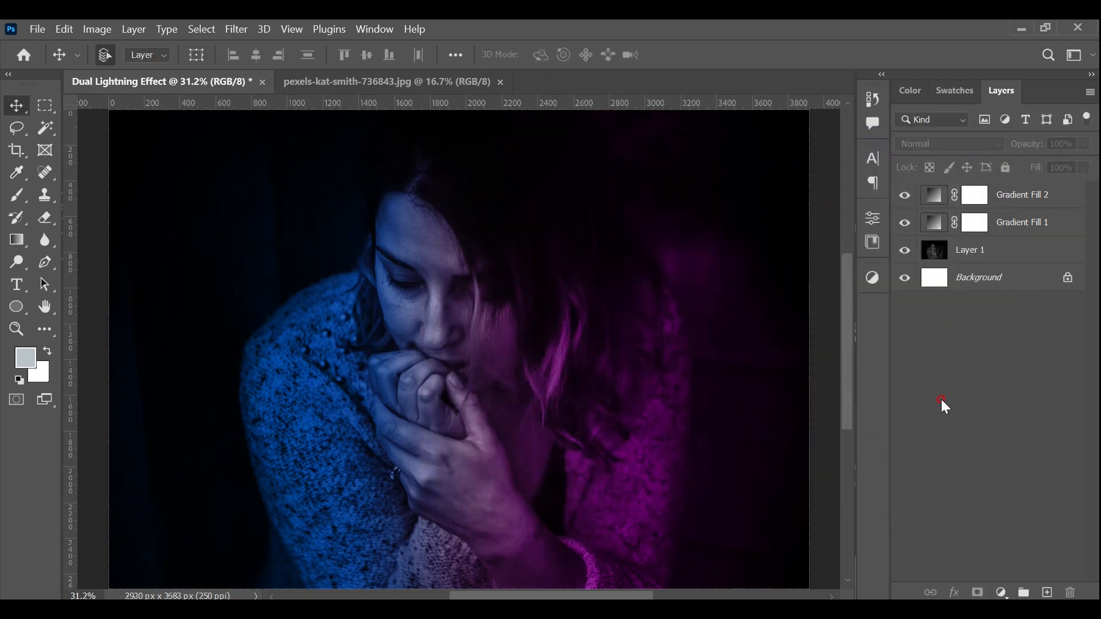